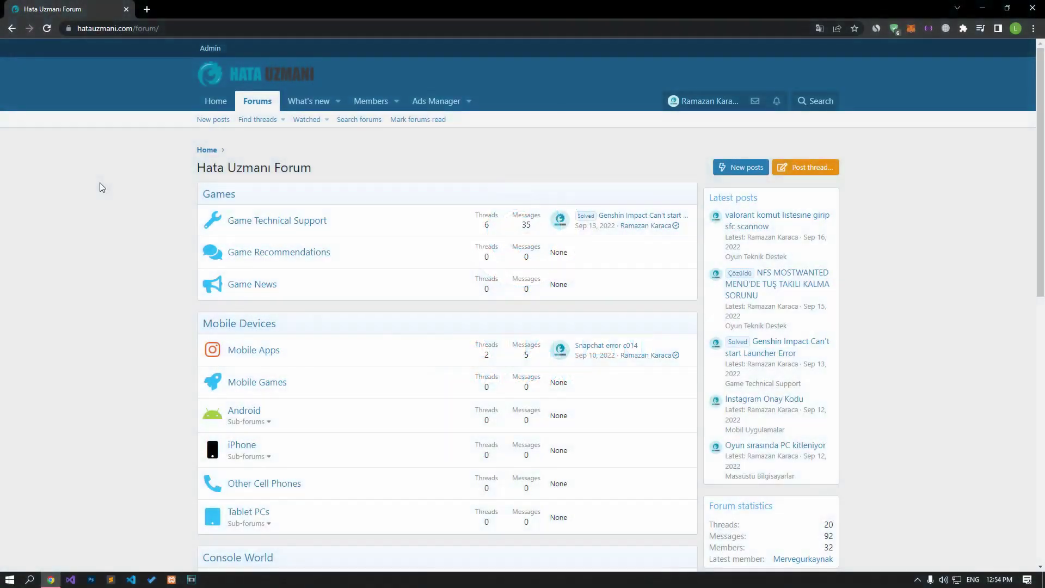
- On the Hata Uzmanı Forum page, bring up the section chooser for a new thread via Post thread…
scroll(100, 187, "down", 10)
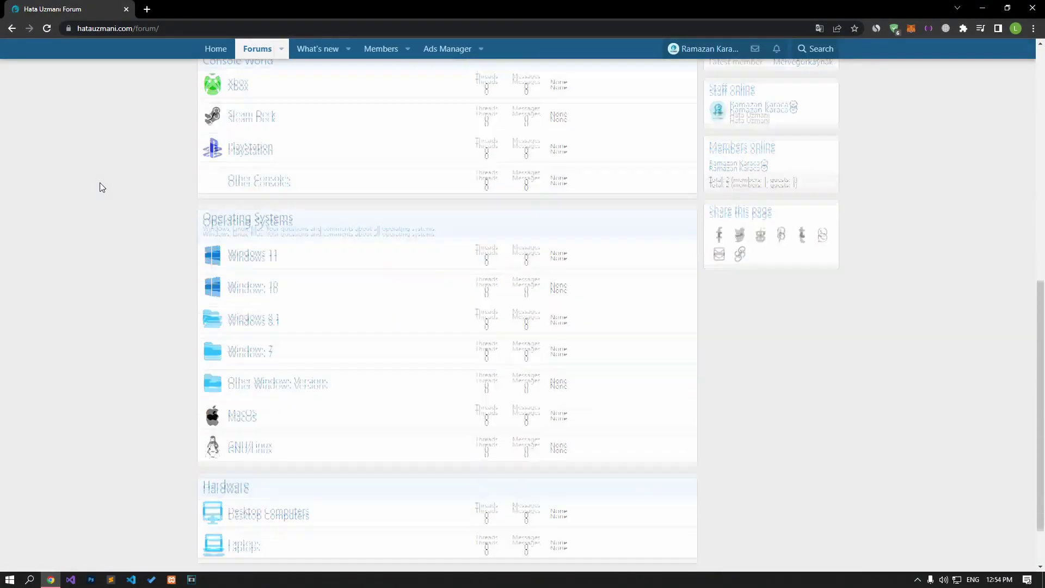
scroll(99, 183, "up", 20)
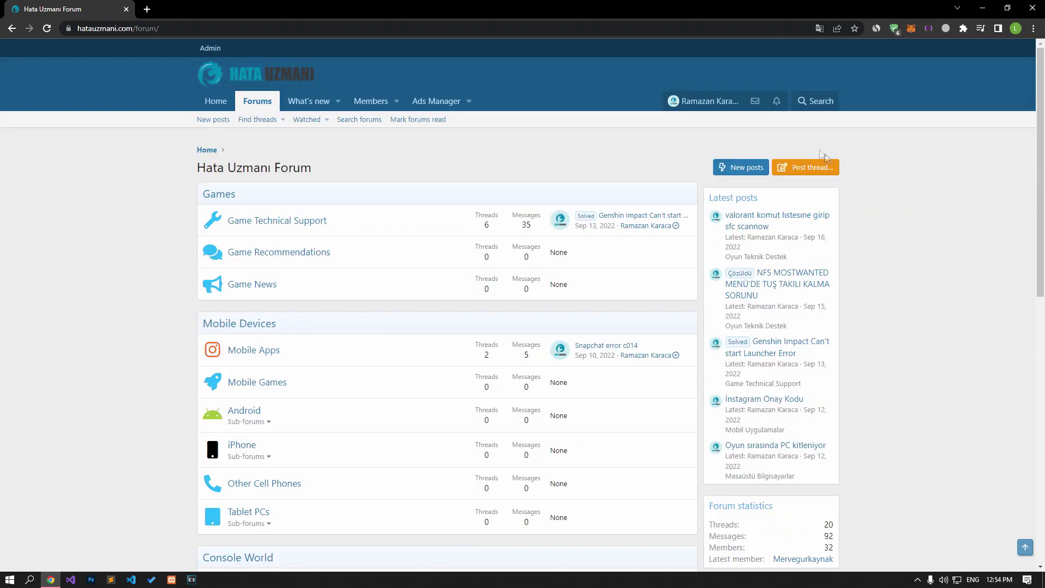
left_click(830, 169)
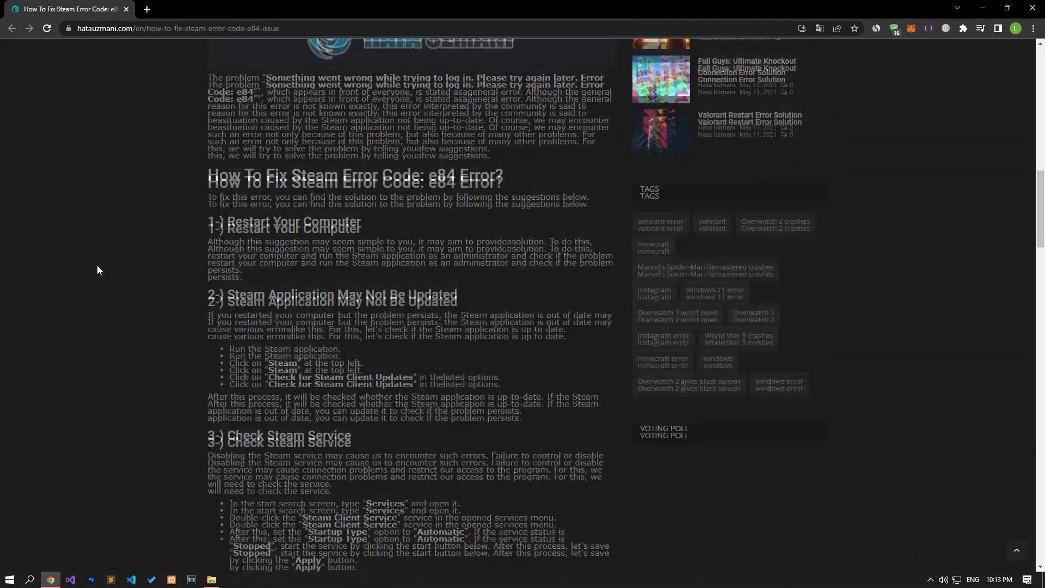
- Show the Restart option under Start > Power
scroll(97, 265, "down", 3)
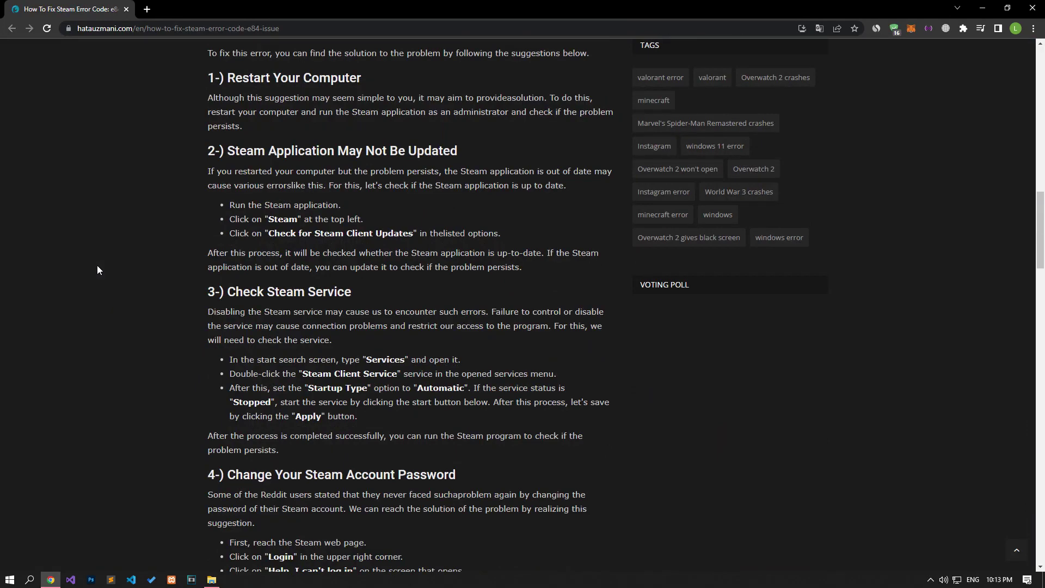
left_click(10, 579)
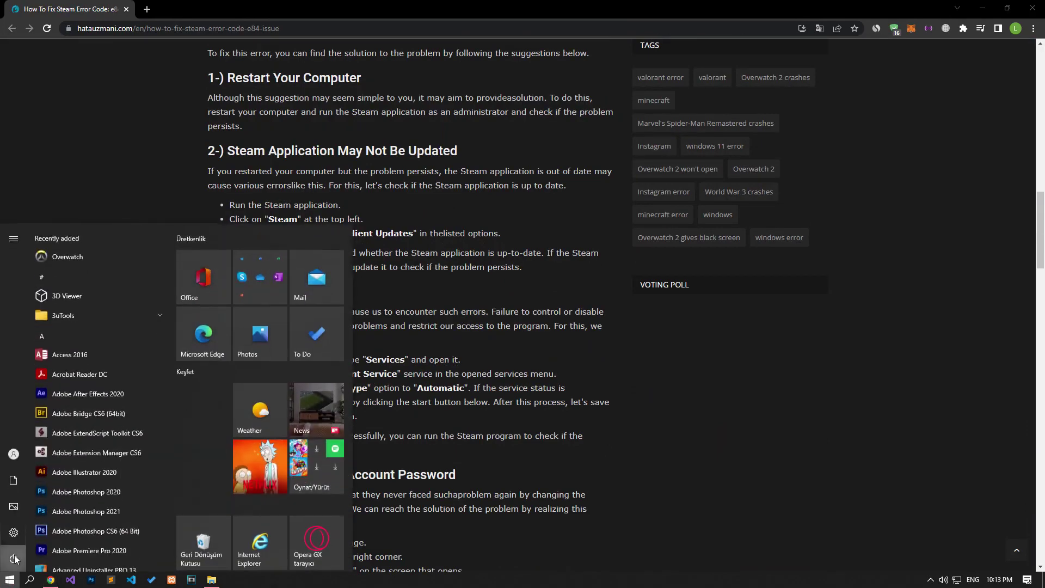
left_click(14, 559)
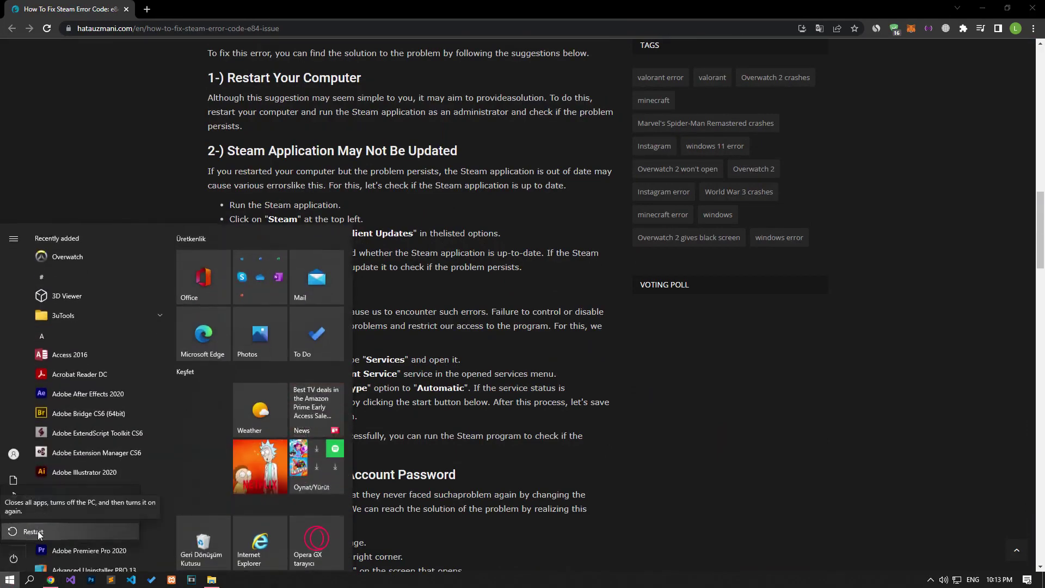
- Run the Steam shortcut in New folder (3) as administrator, then minimize Explorer
left_click(211, 579)
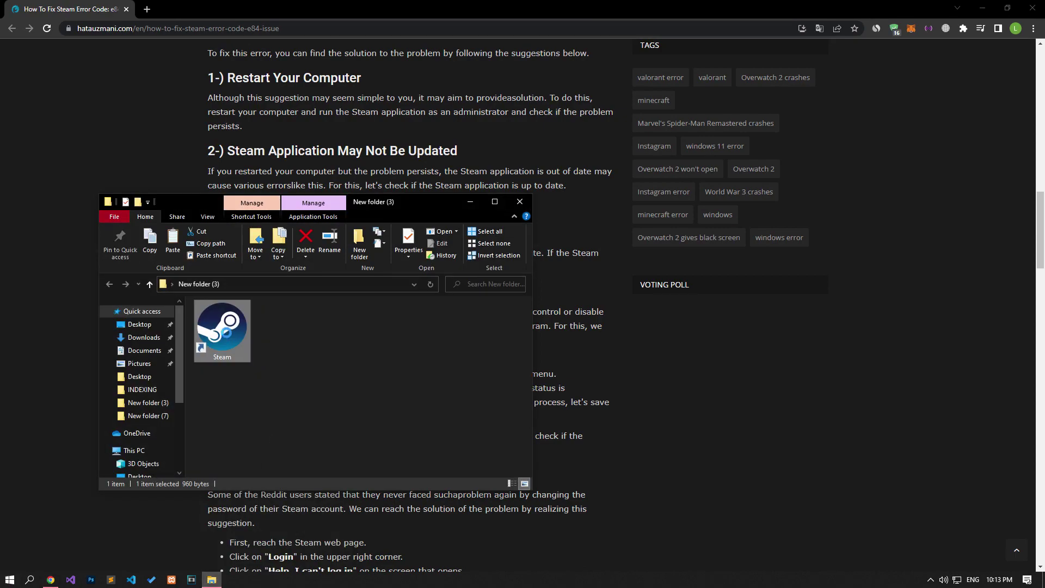
right_click(227, 332)
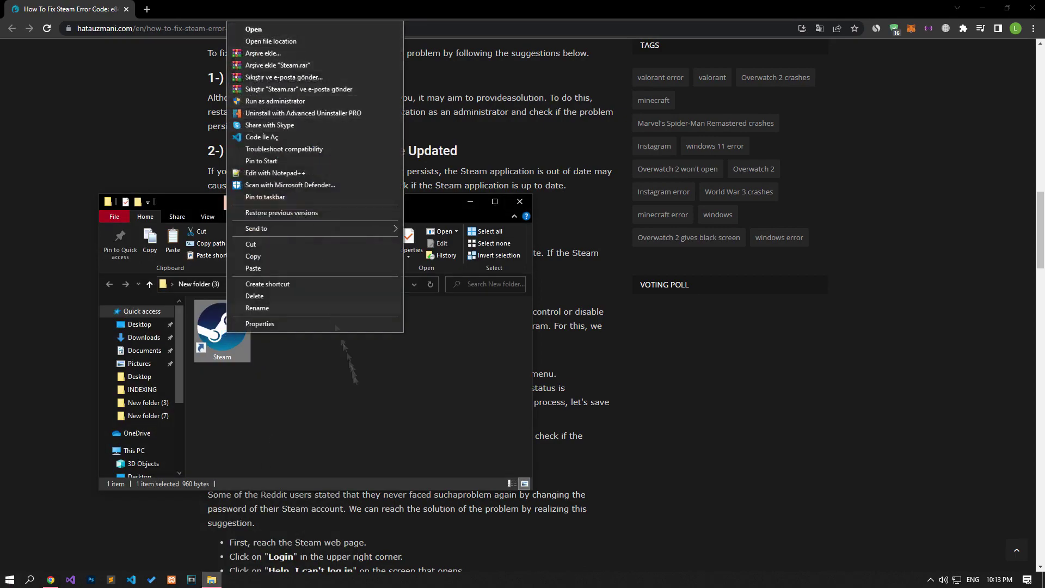
left_click(470, 201)
scroll(194, 208, "down", 2)
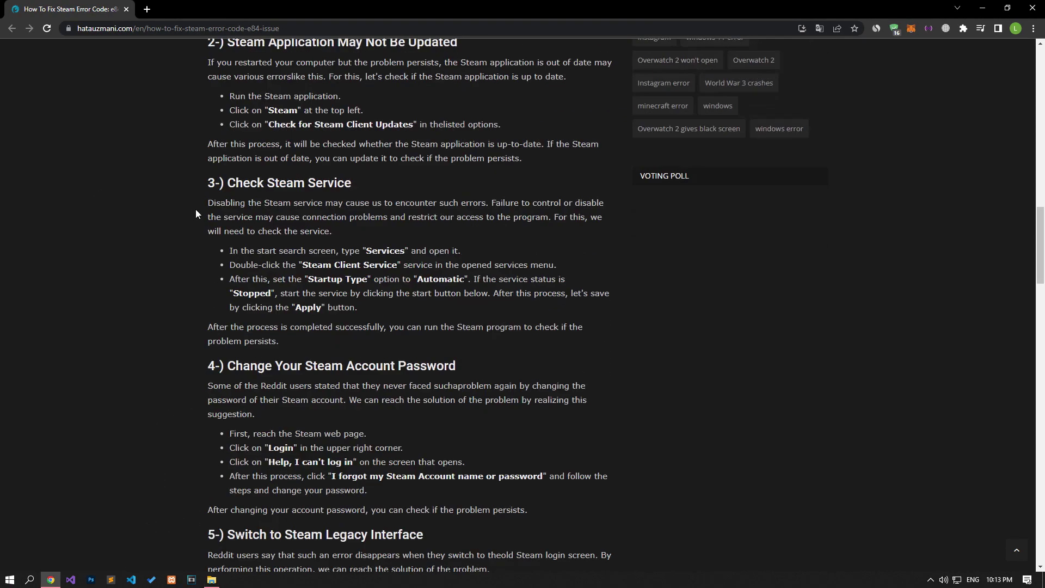
left_click(212, 579)
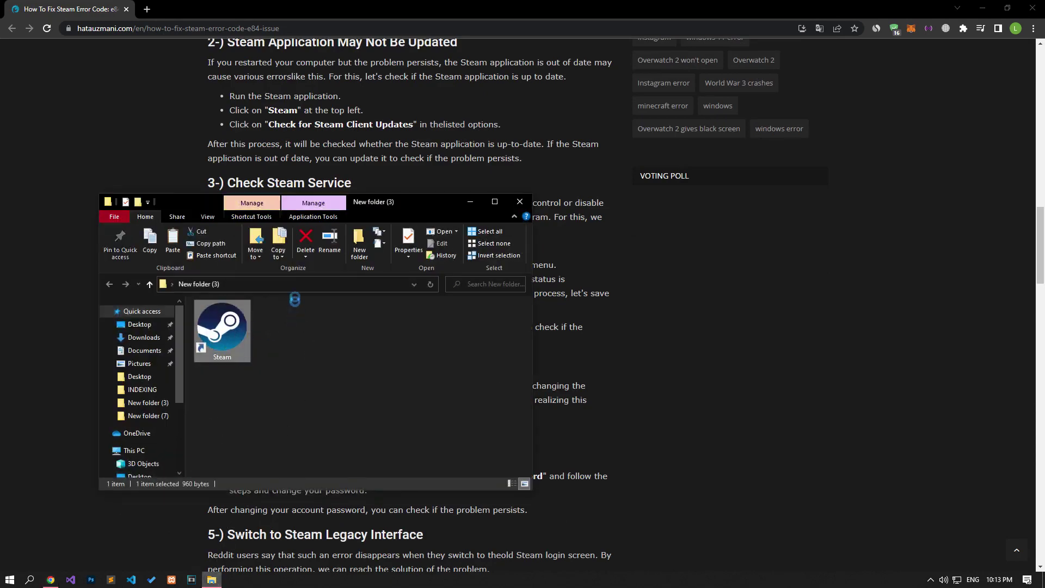
right_click(237, 331)
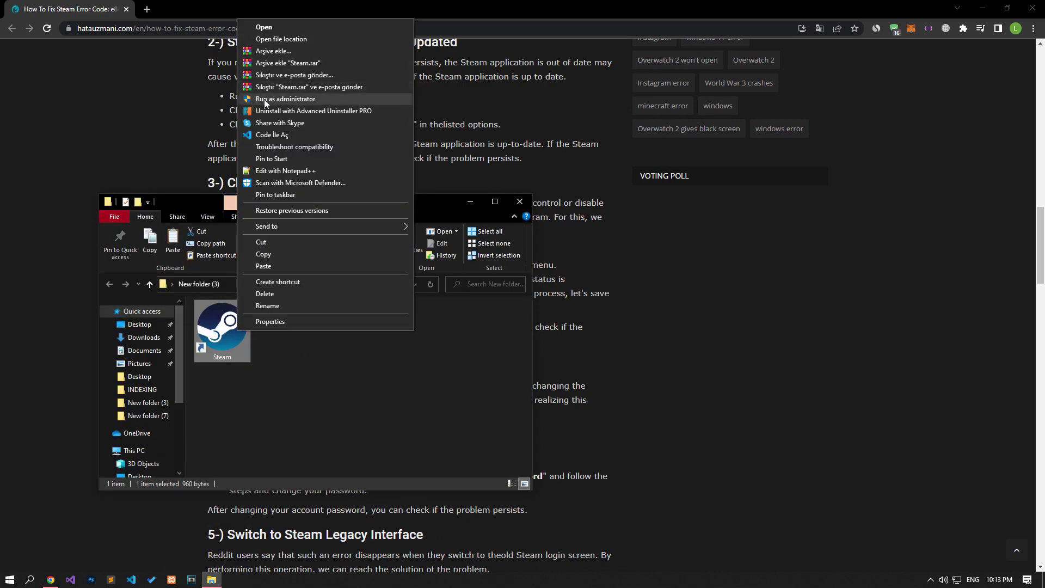
left_click(267, 99)
left_click(470, 201)
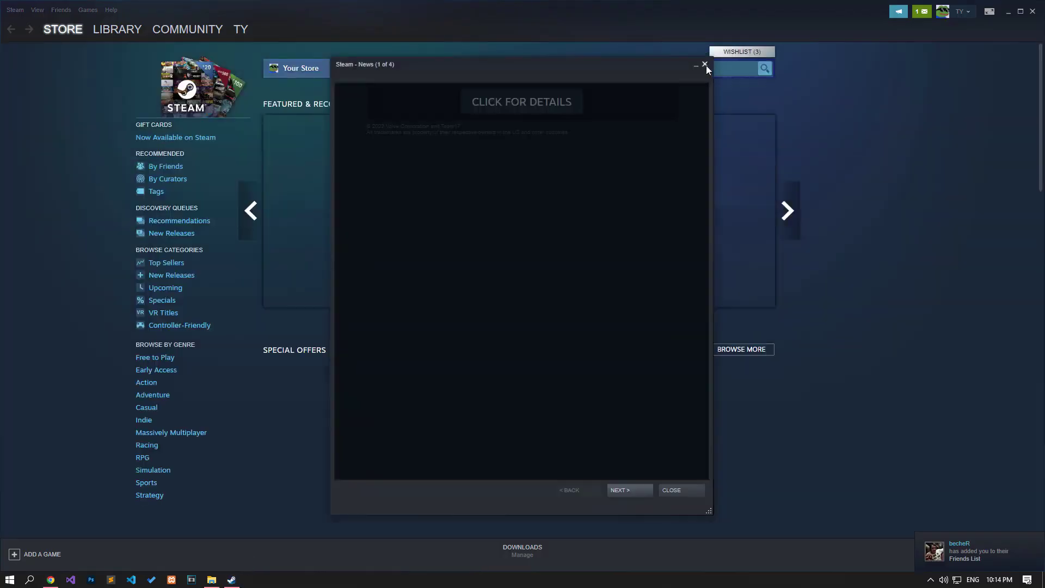
- Close the News window and run Check for Steam Client Updates, dismissing the up-to-date notice
left_click(705, 64)
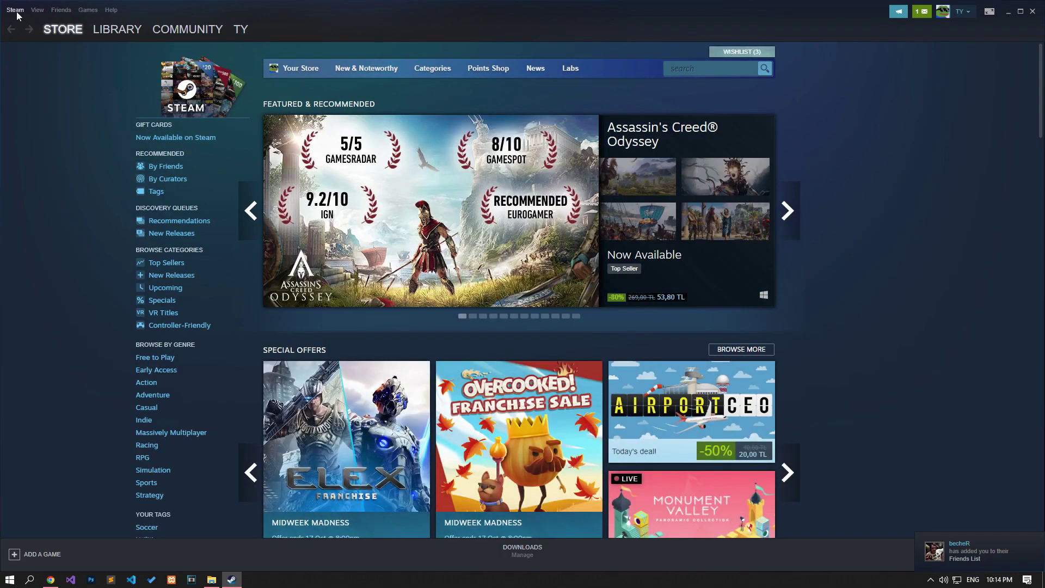
left_click(15, 10)
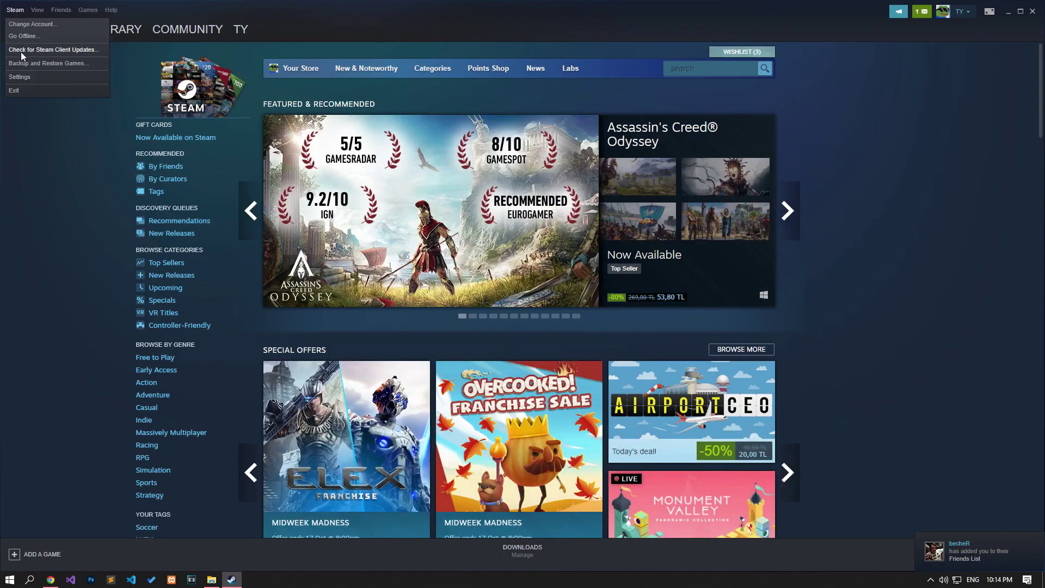
left_click(51, 50)
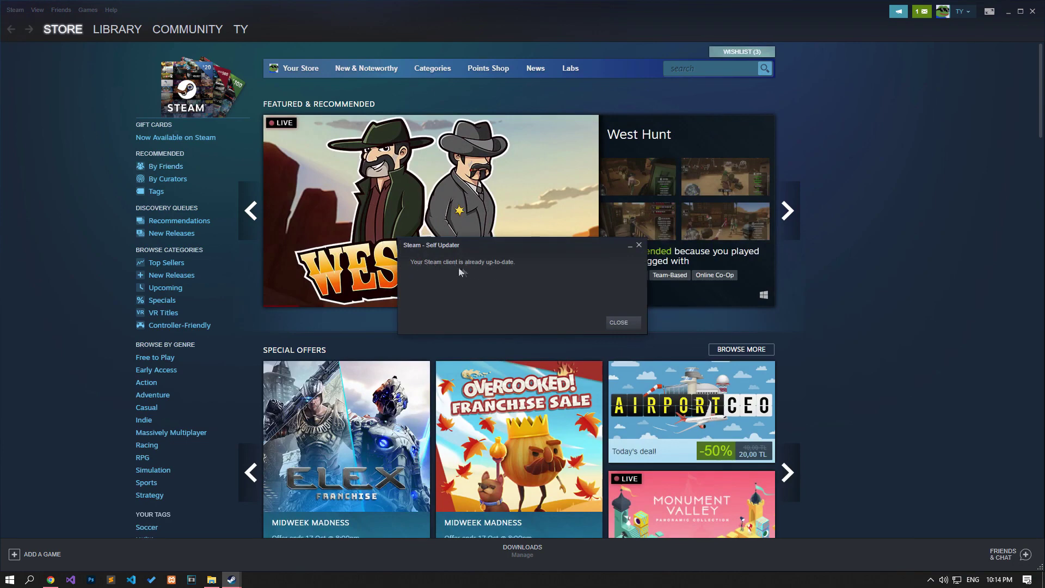
left_click(636, 324)
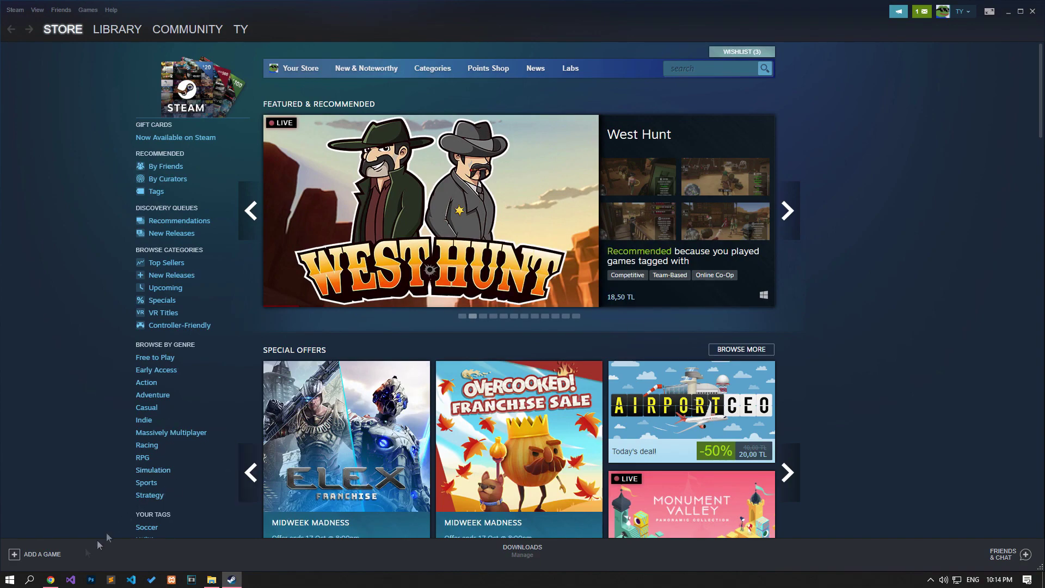
- Return to the e84 fix article in Chrome and read down to its Check Steam Service step
left_click(51, 579)
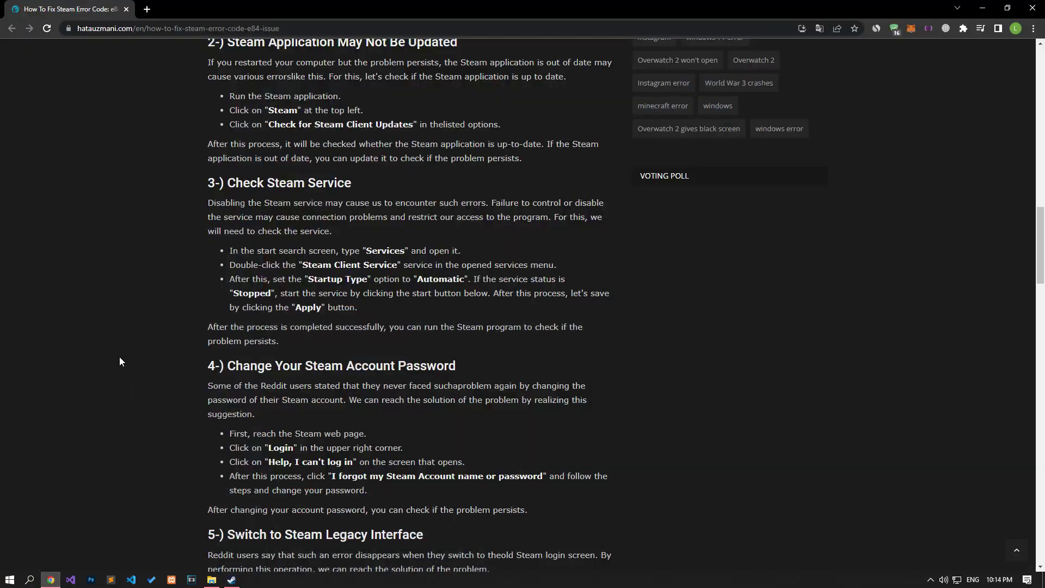
scroll(120, 361, "down", 2)
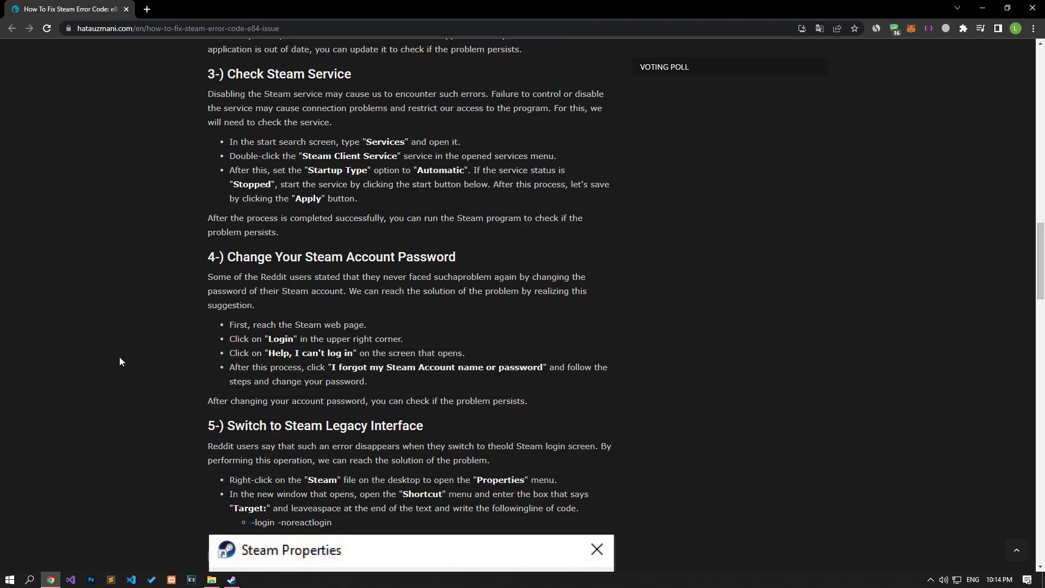
left_click(10, 579)
- In Services, set Steam Client Service startup type to Automatic and start the service
type("serv")
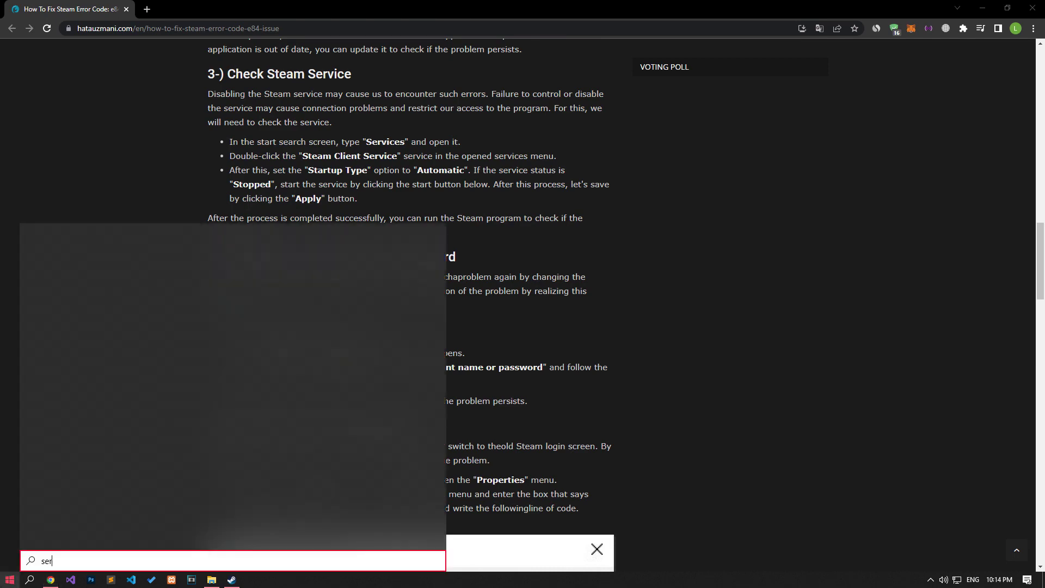
left_click(77, 289)
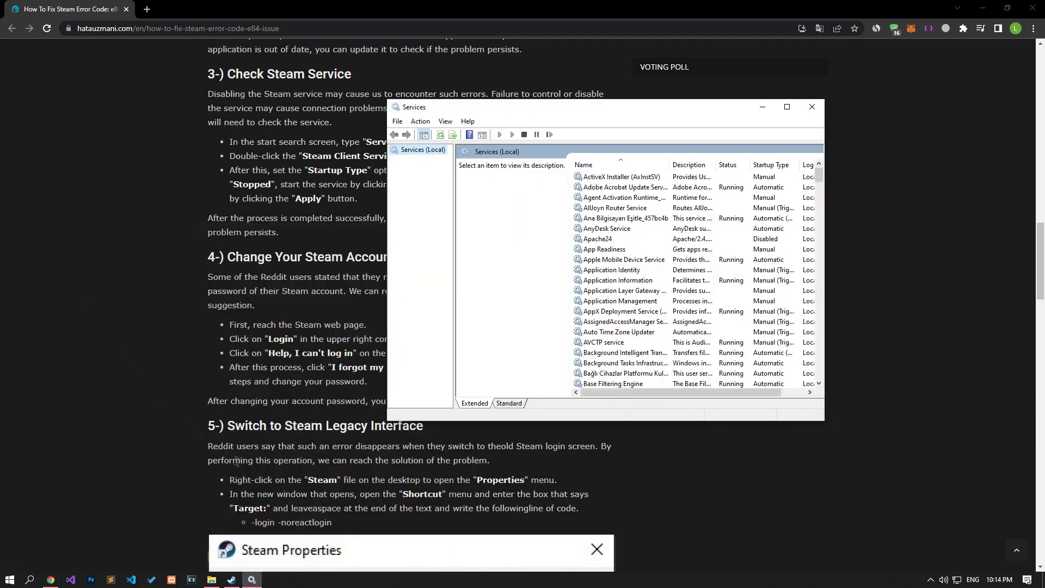
left_click(684, 311)
key("s")
key("s")
key("s")
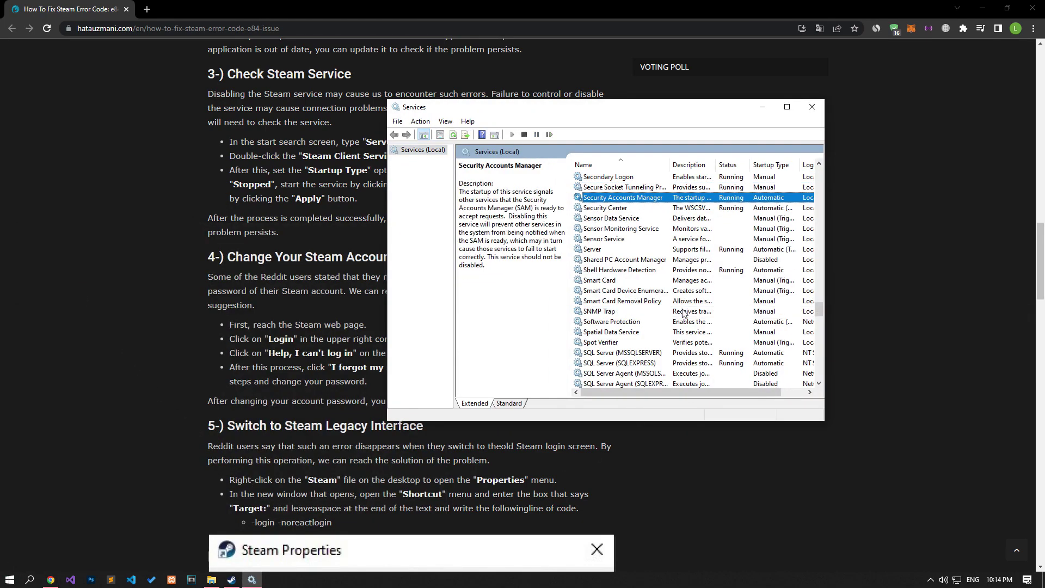
key("s")
key("s")
key("s")
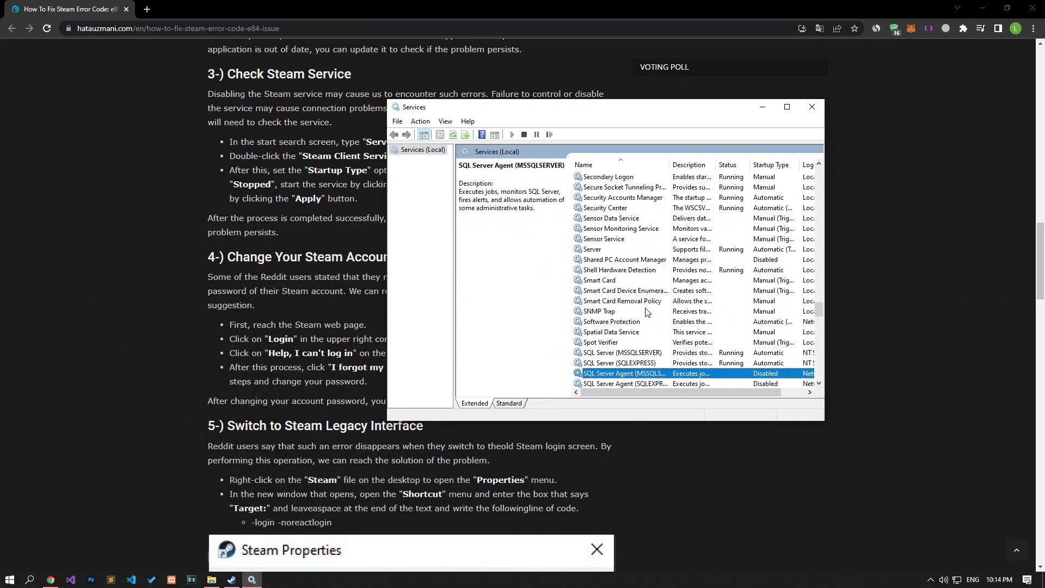
key("s")
key("s")
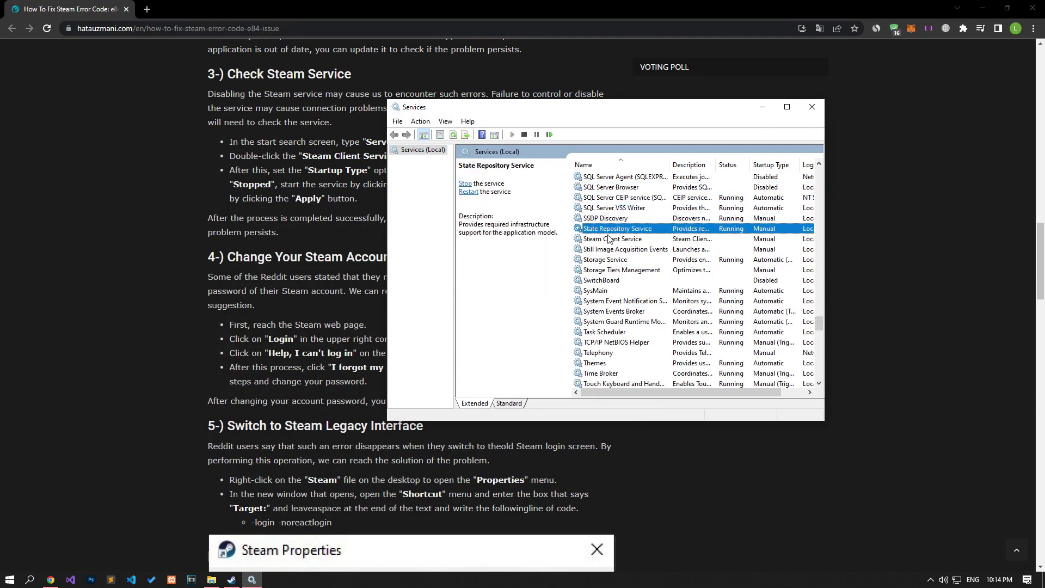
double_click(632, 245)
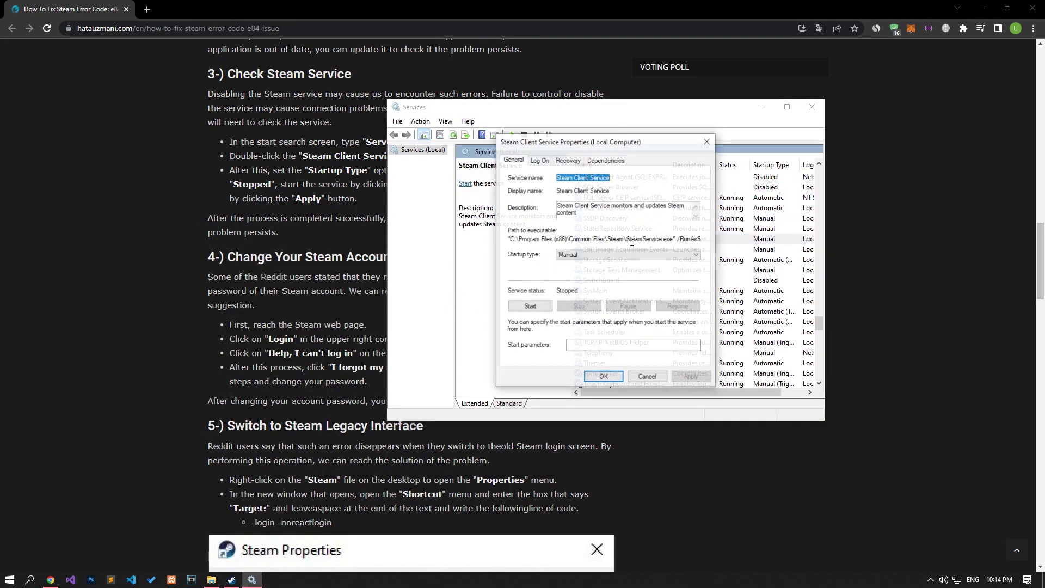
left_click(569, 254)
left_click(570, 272)
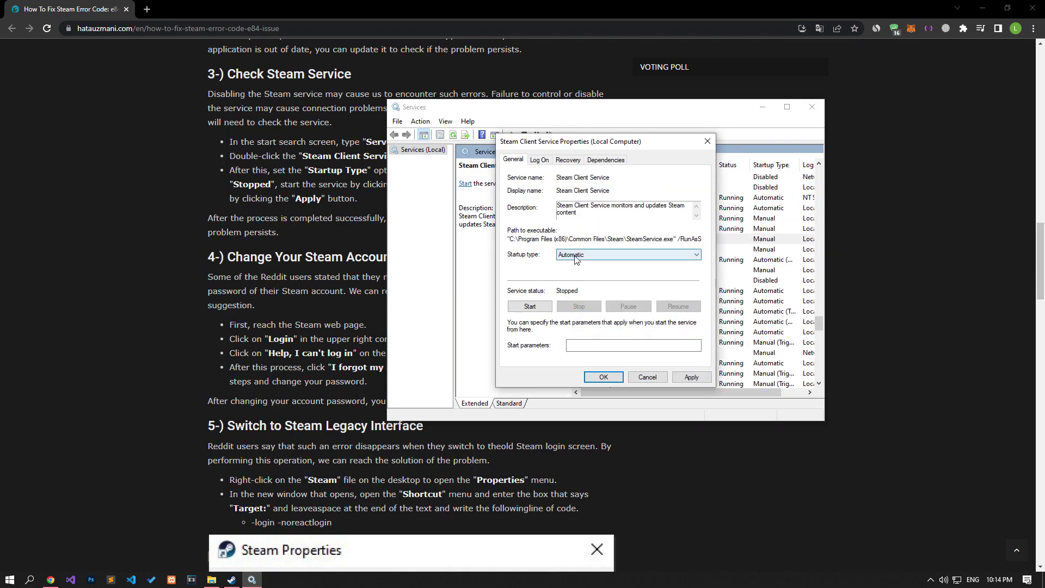
left_click(530, 308)
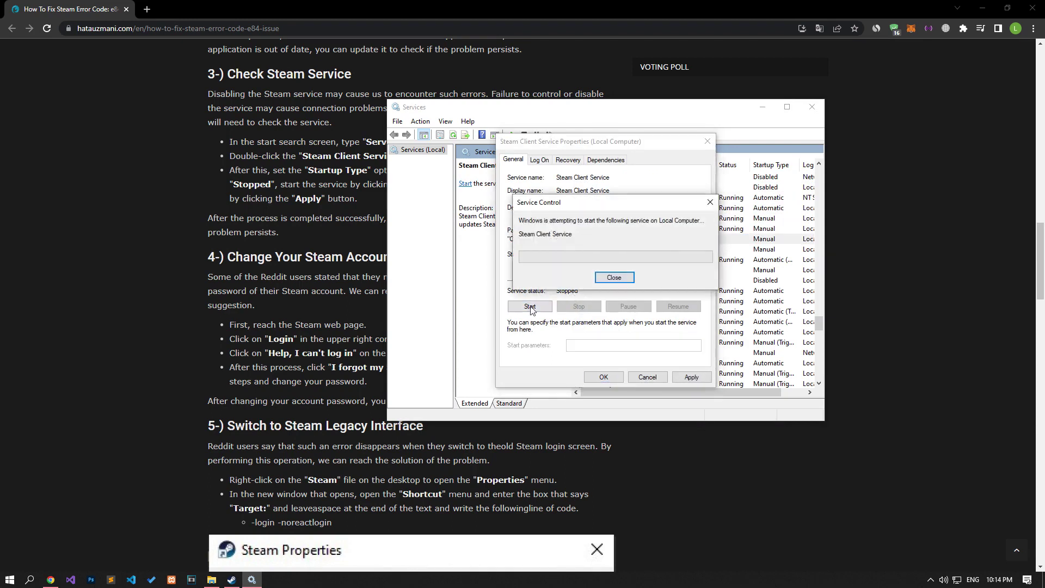
left_click(690, 377)
left_click(604, 377)
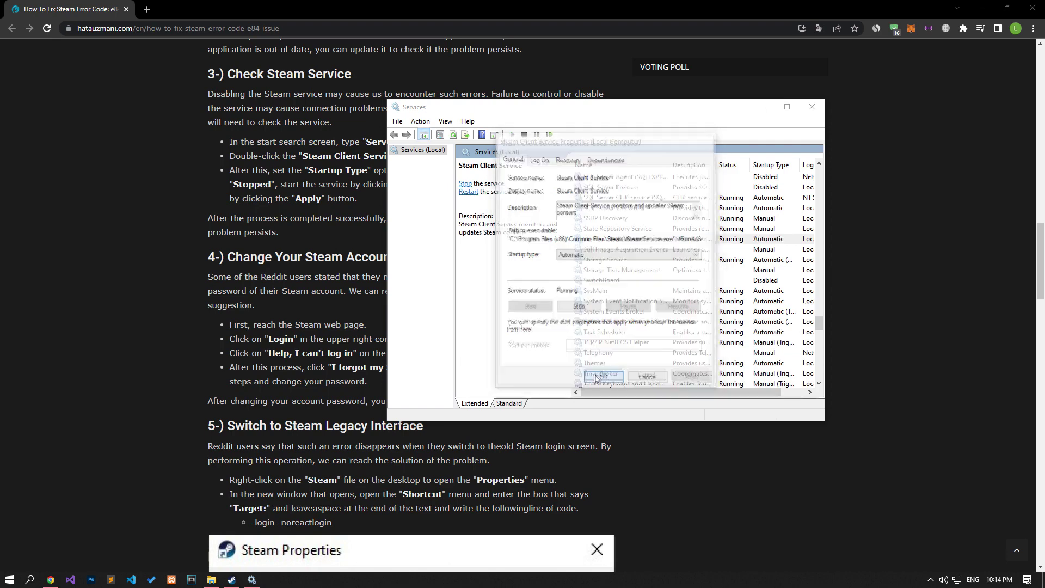
- Exit Steam from the system tray and close the Services window
left_click(929, 580)
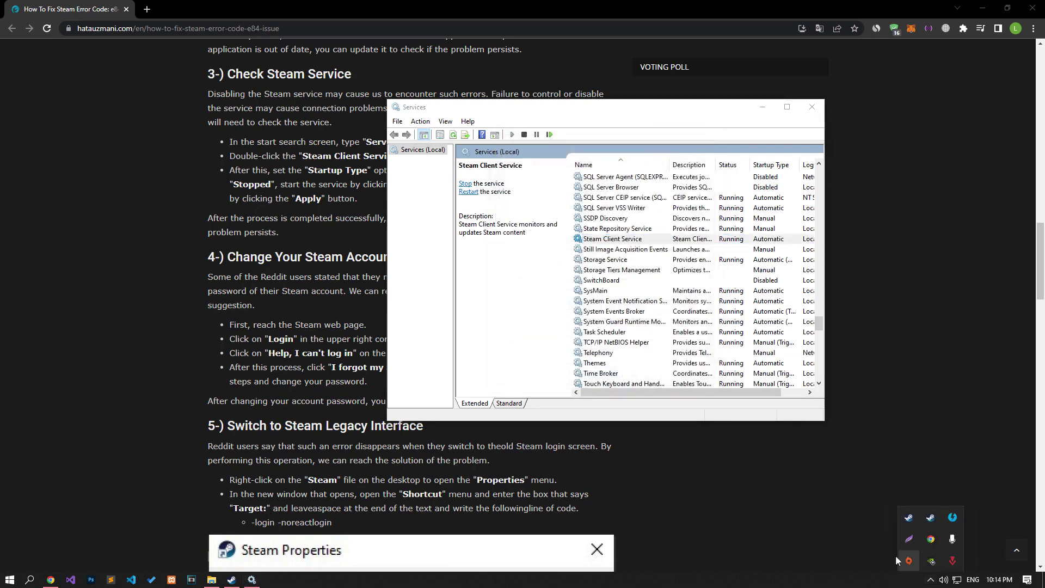
right_click(908, 517)
left_click(759, 508)
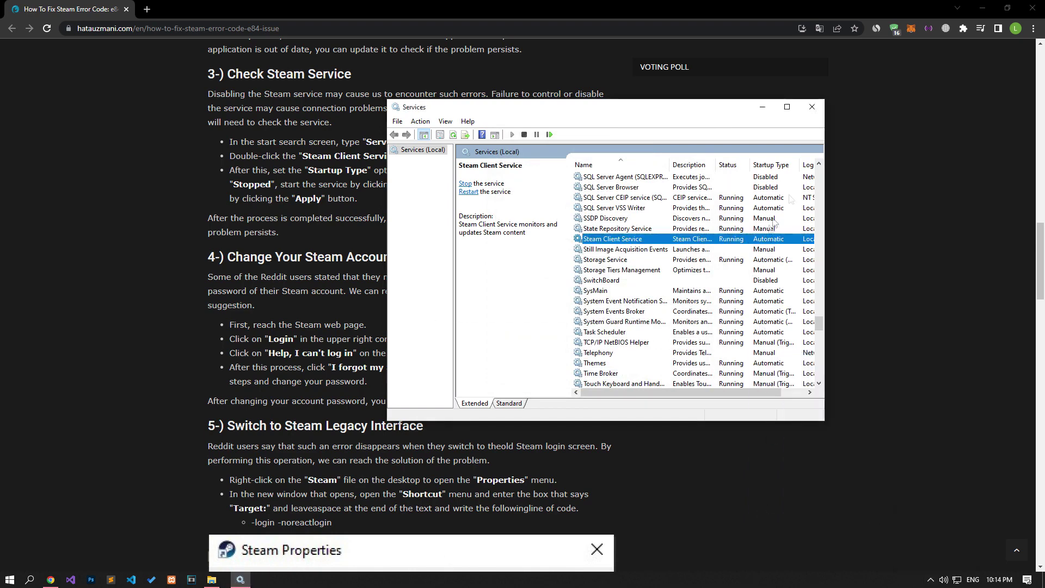
left_click(811, 108)
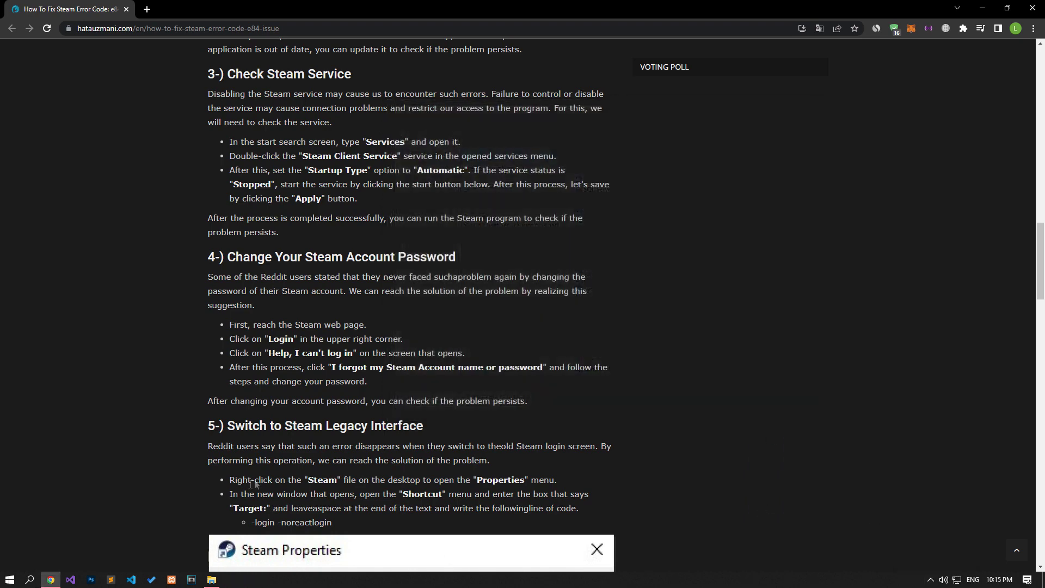
left_click(212, 580)
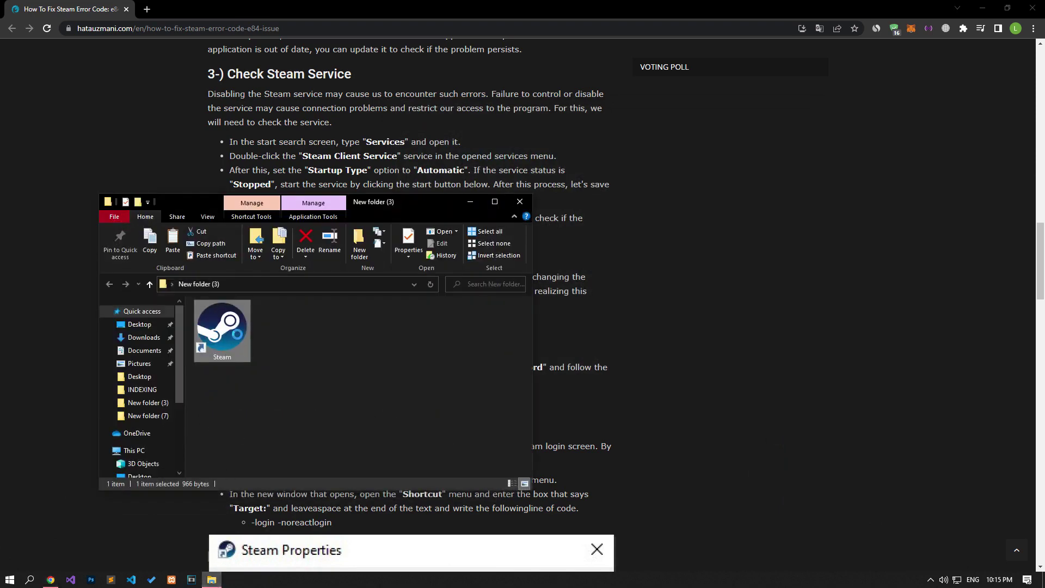
right_click(238, 333)
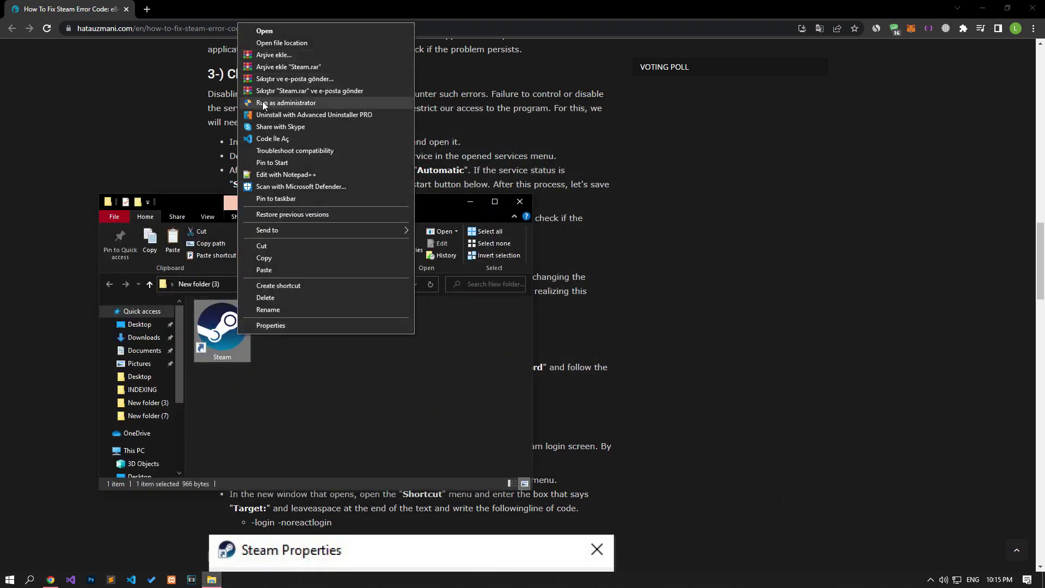
left_click(303, 358)
left_click(78, 328)
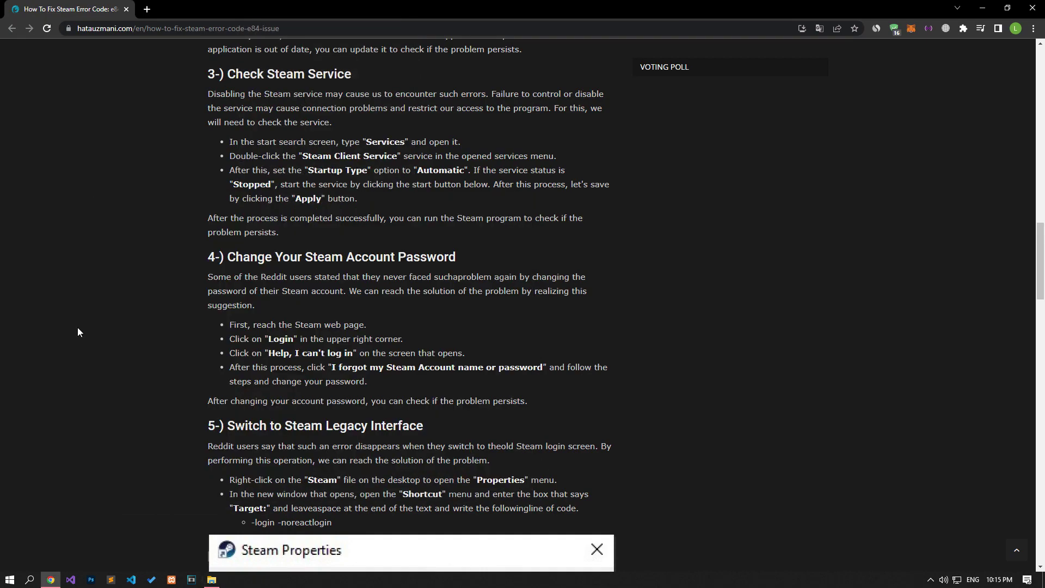
scroll(77, 327, "down", 3)
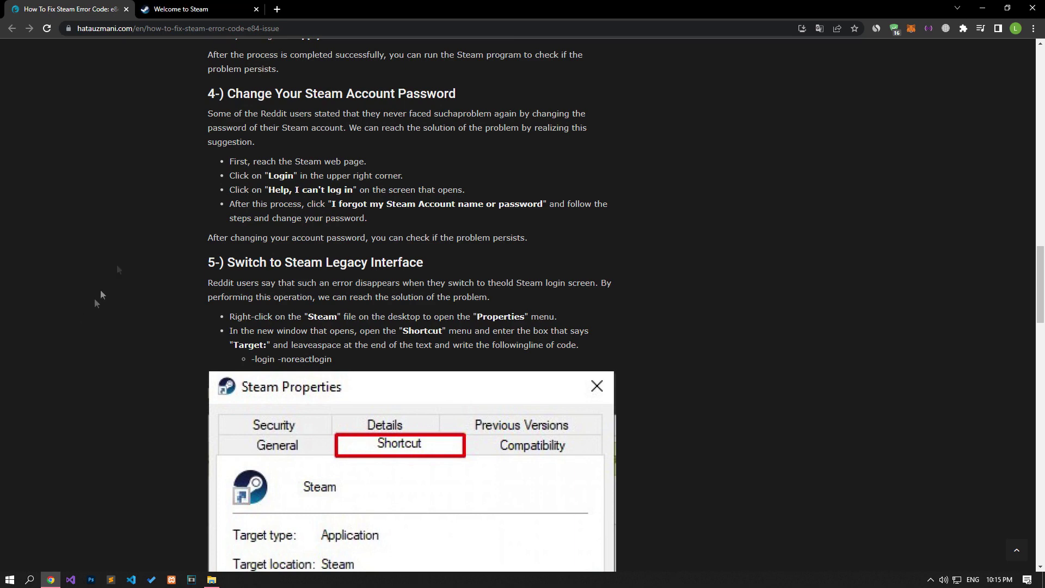
- Follow Steam login help to the forgotten account name or password form, then close that tab
left_click(180, 9)
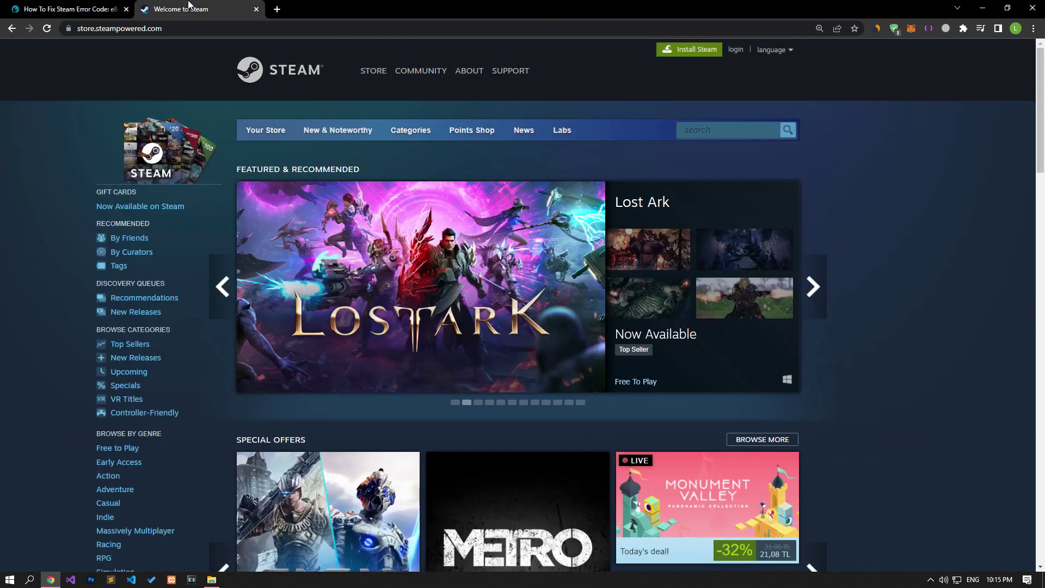
left_click(738, 51)
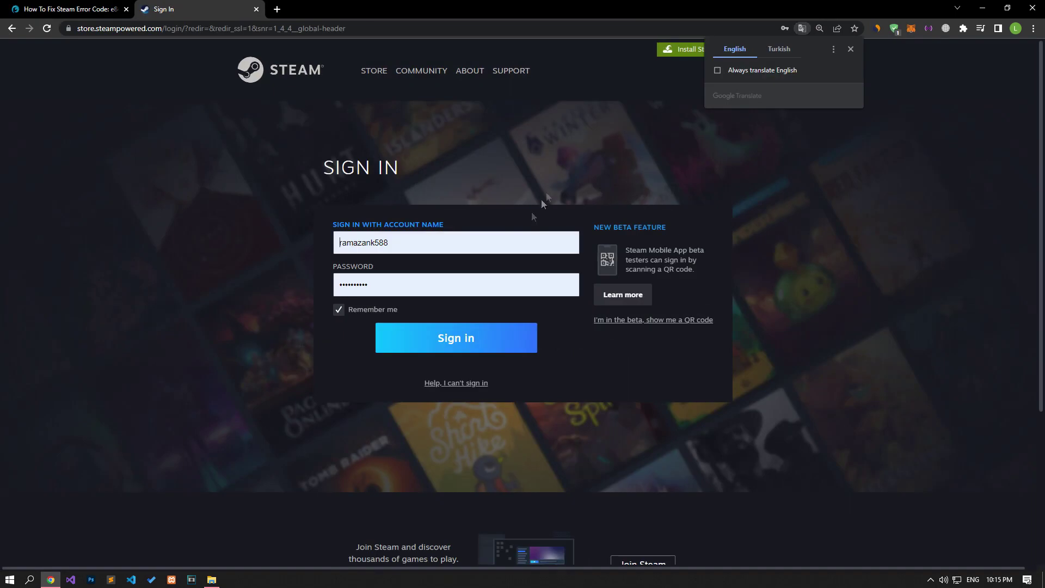
left_click(462, 389)
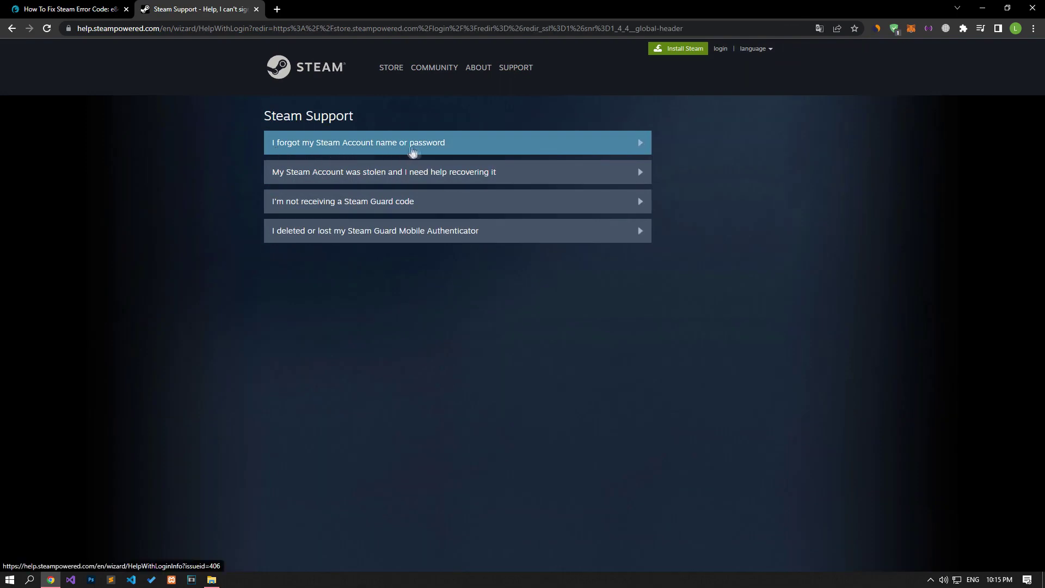
left_click(427, 151)
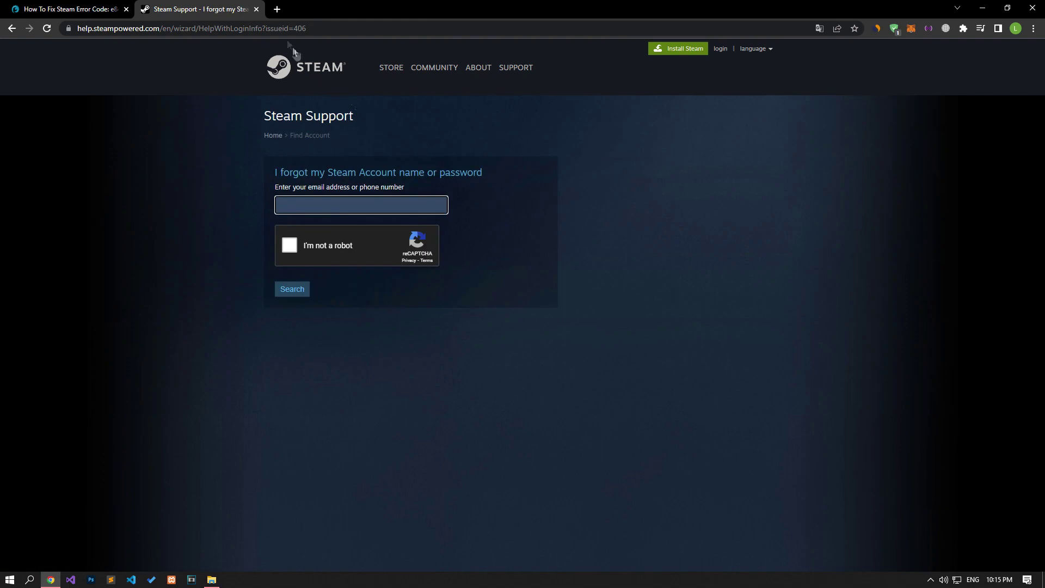
left_click(258, 9)
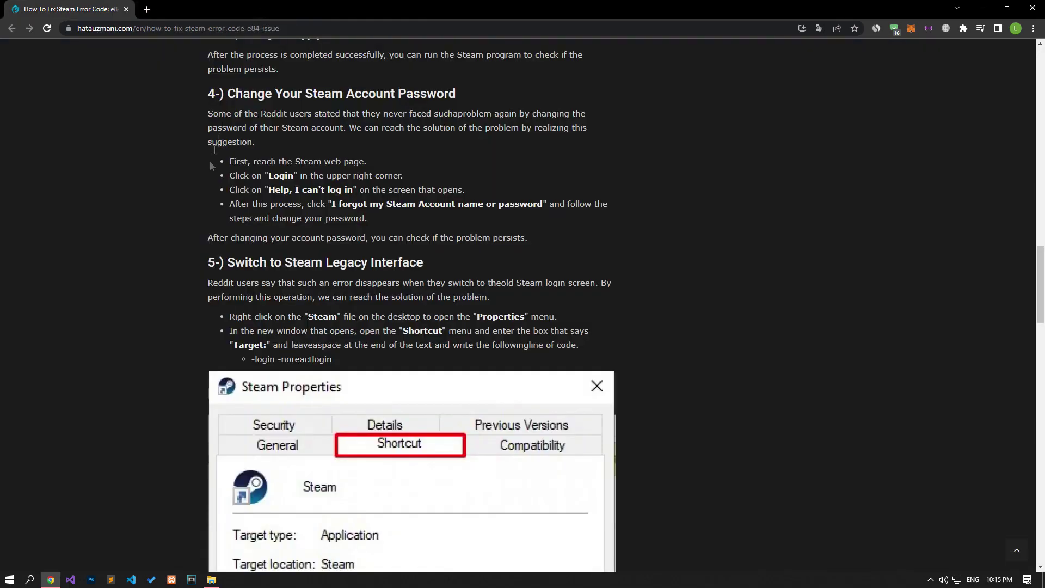
- Open the Properties of the Steam shortcut in File Explorer
scroll(186, 236, "down", 4)
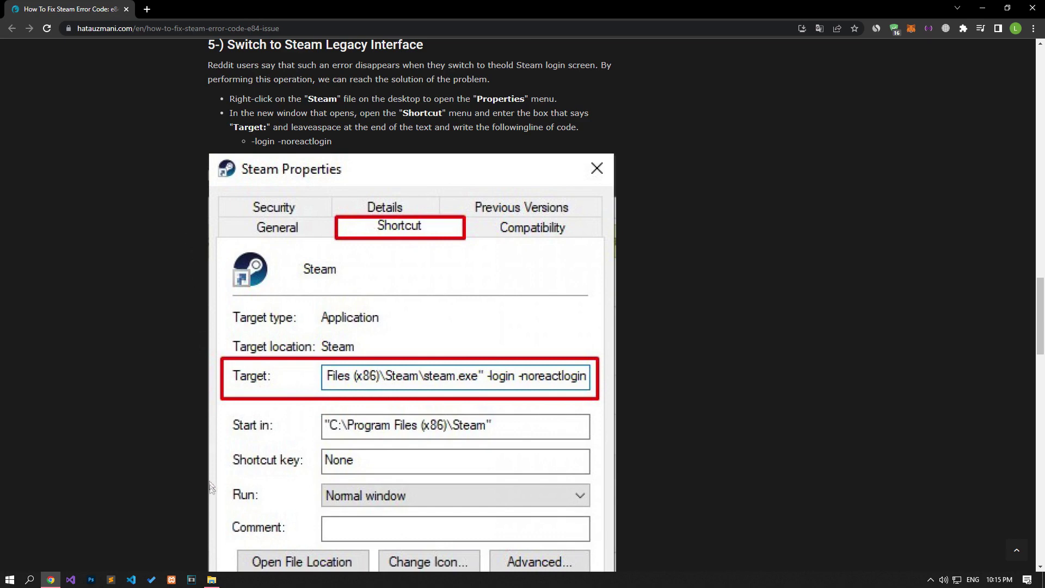
left_click(211, 580)
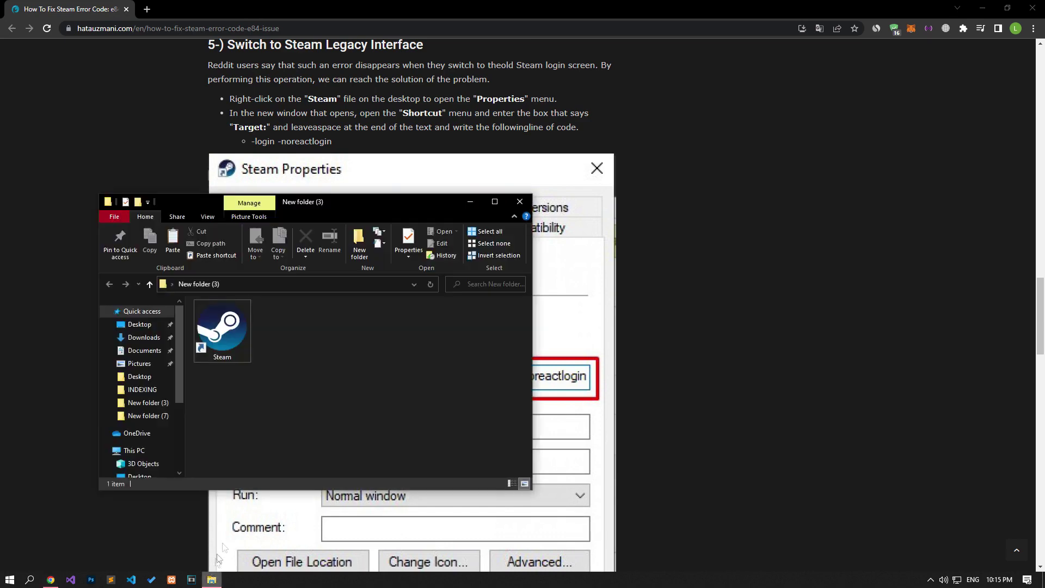
left_click(227, 331)
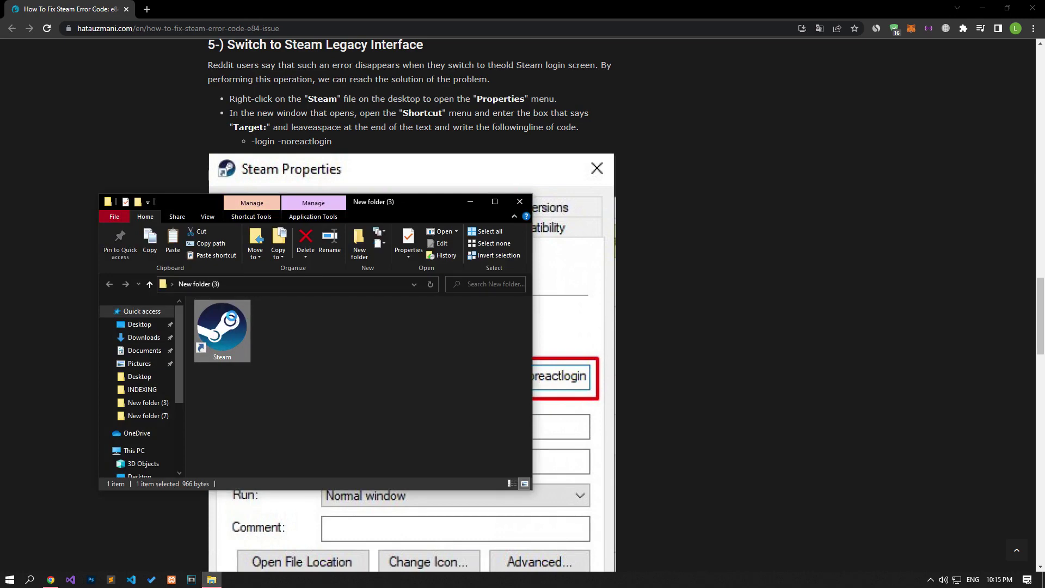
right_click(232, 316)
left_click(258, 308)
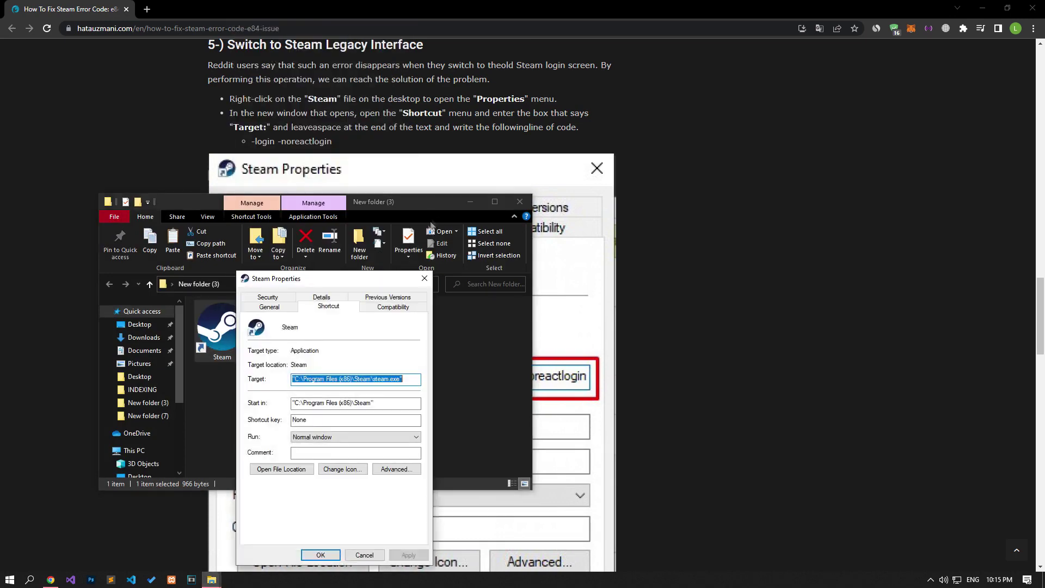
left_click(467, 204)
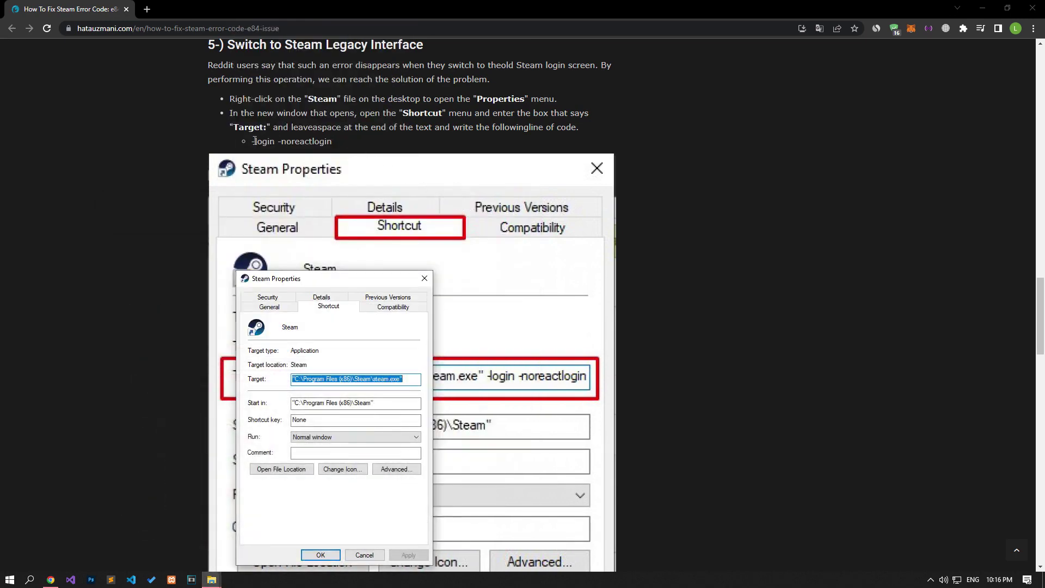
- Append -login -noreactlogin from the article to the shortcut's Target, apply, and close Properties
left_click_drag(254, 140, 328, 140)
right_click(337, 143)
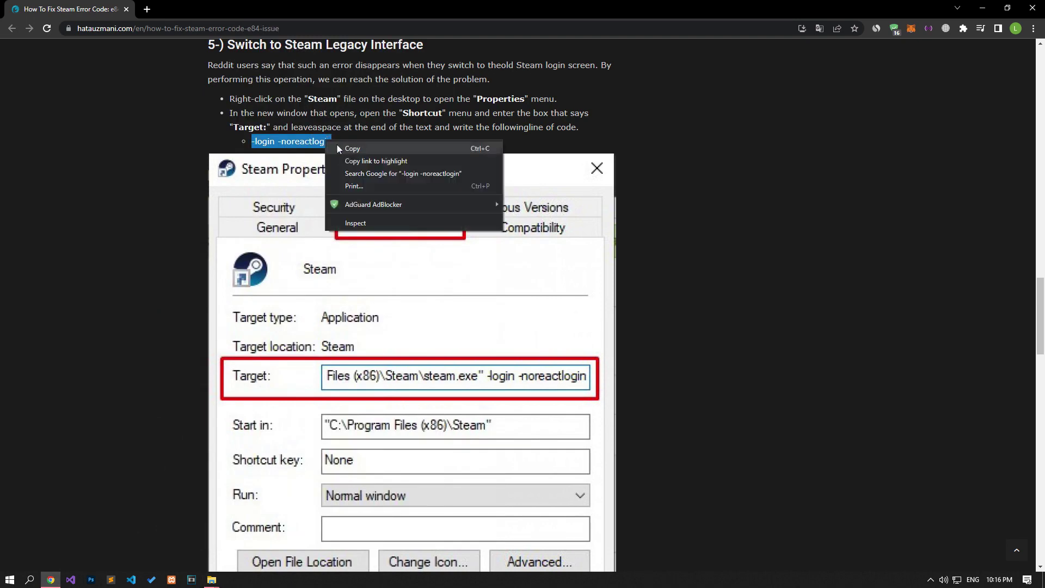
left_click(339, 146)
mouse_move(216, 577)
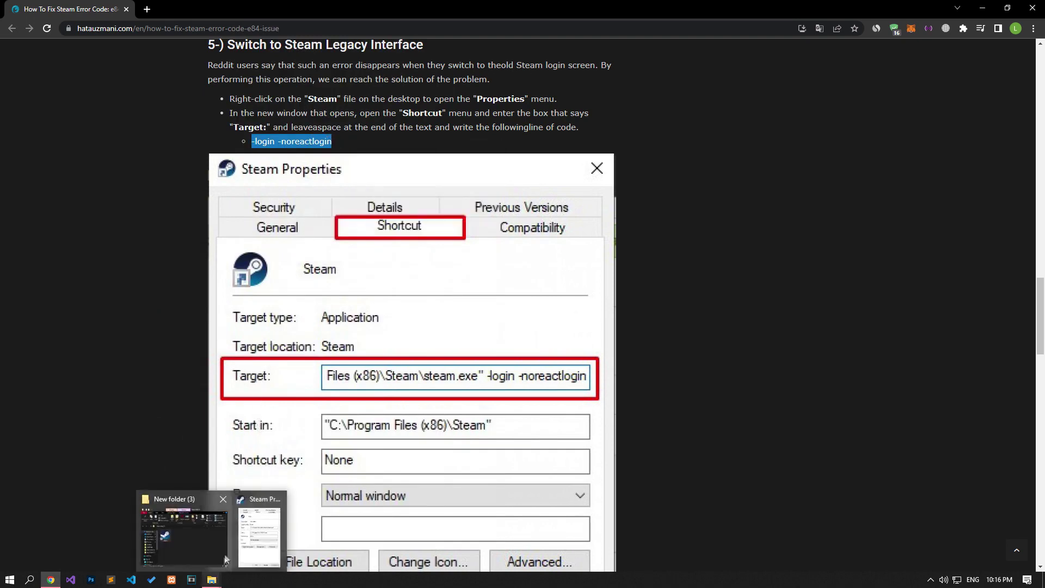
left_click(256, 528)
left_click(411, 379)
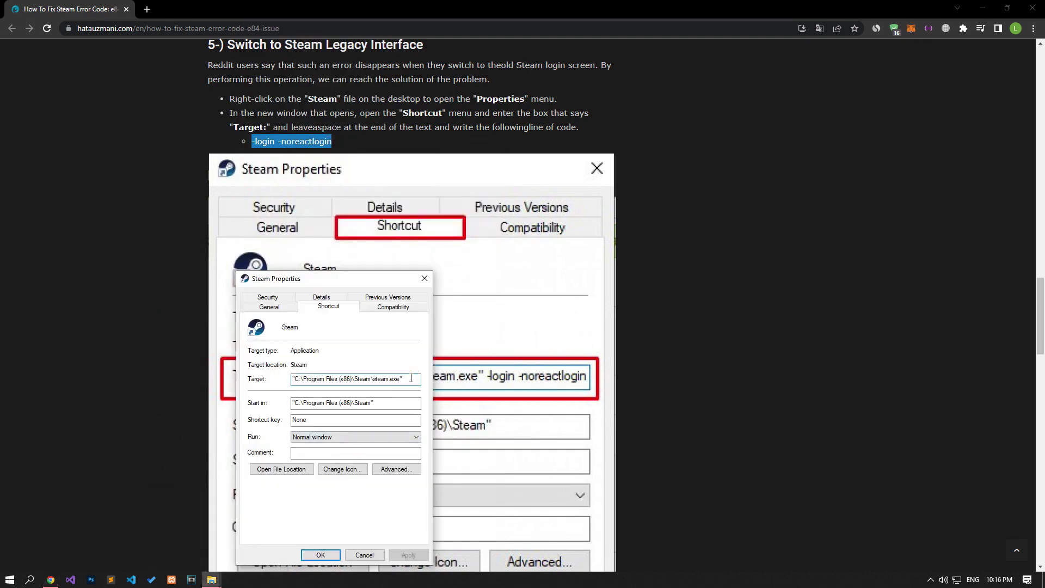
right_click(411, 379)
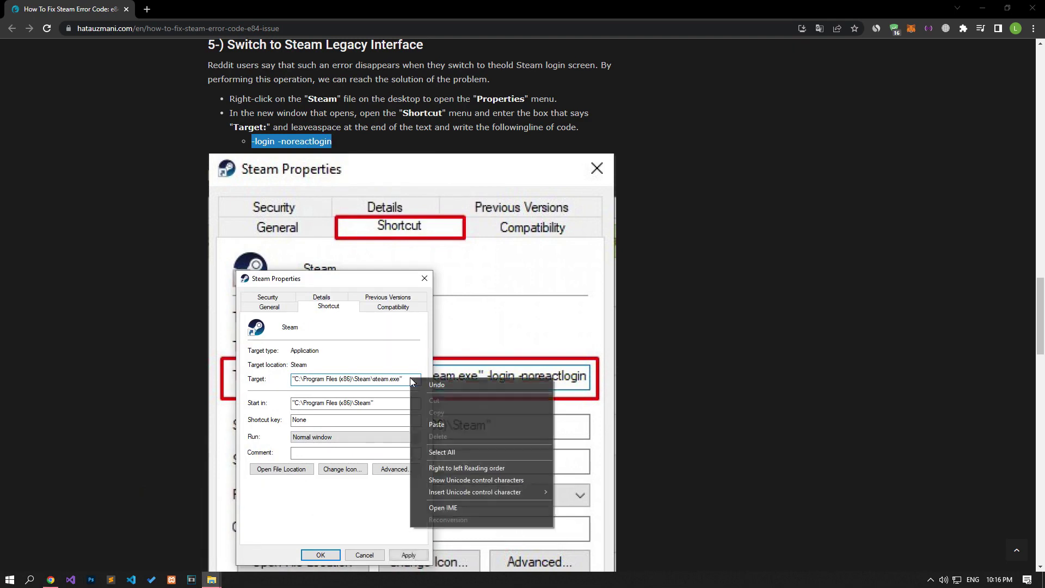
left_click(436, 424)
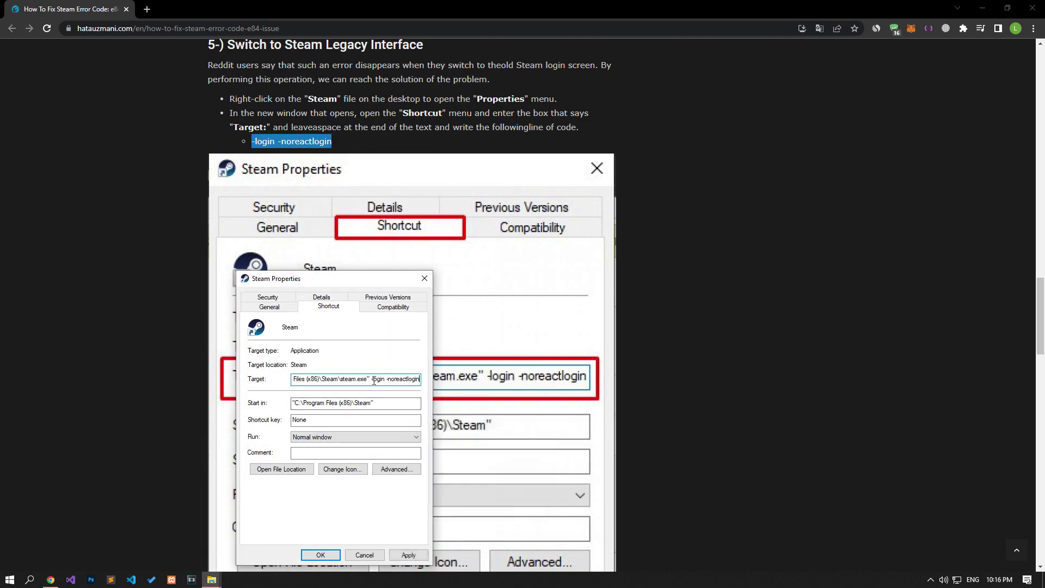
left_click(408, 554)
left_click(349, 558)
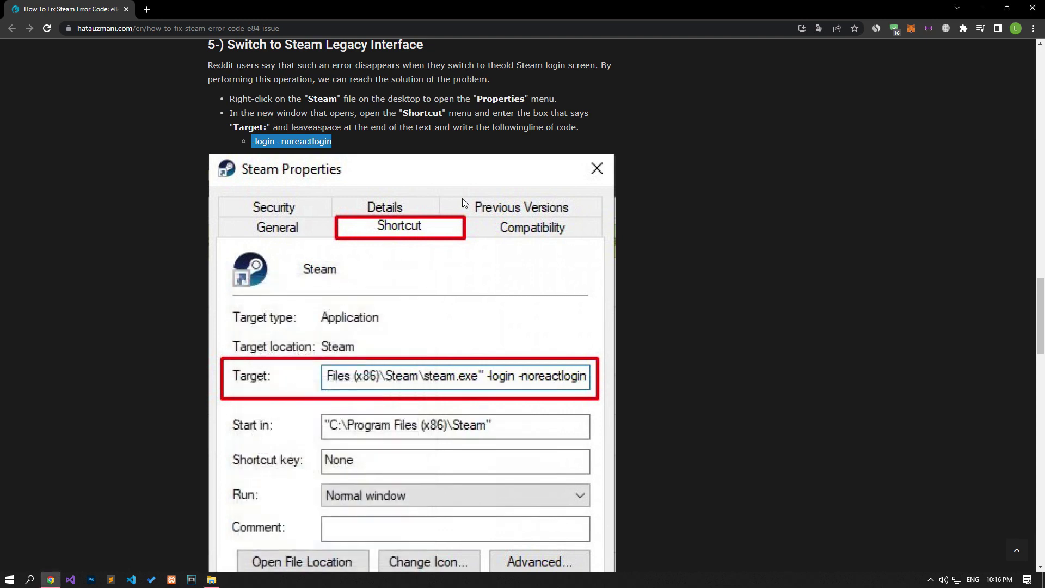
scroll(462, 198, "down", 9)
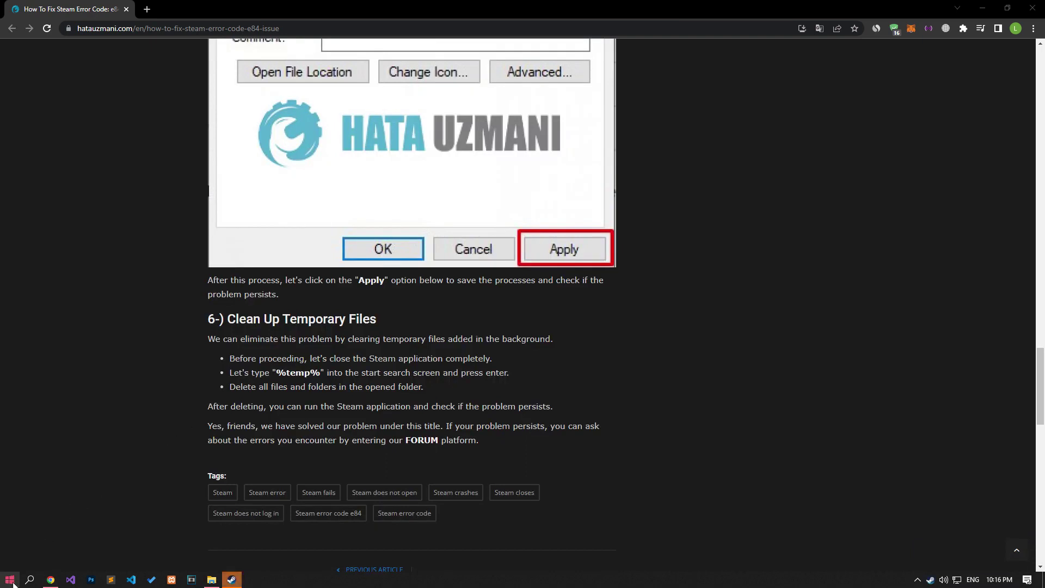
- Quit Steam from its hidden tray icon
mouse_move(930, 579)
left_mouse_down()
mouse_move(919, 578)
mouse_move(903, 513)
mouse_move(910, 519)
left_mouse_up()
right_click(908, 518)
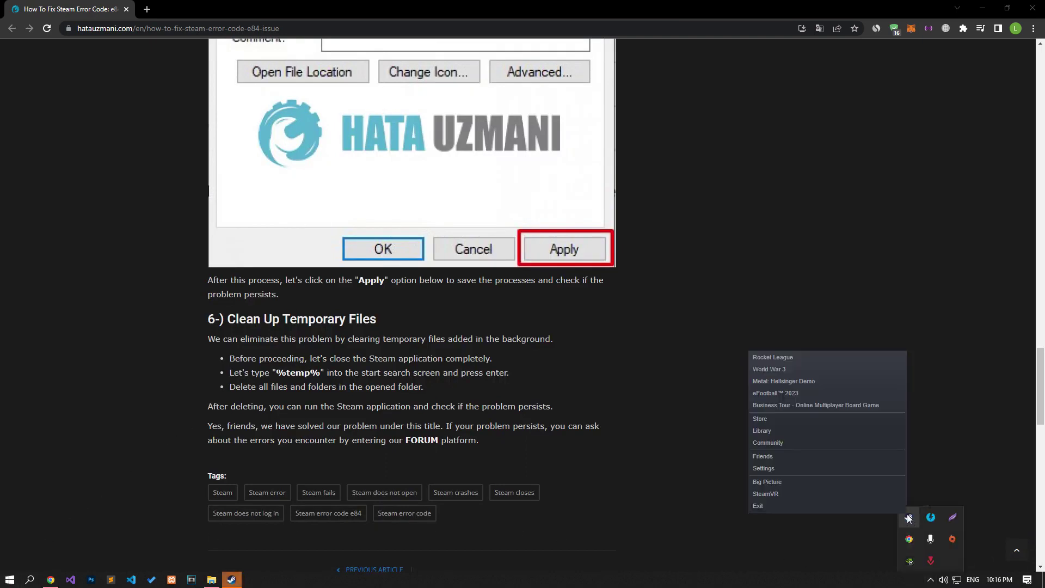
left_click(807, 507)
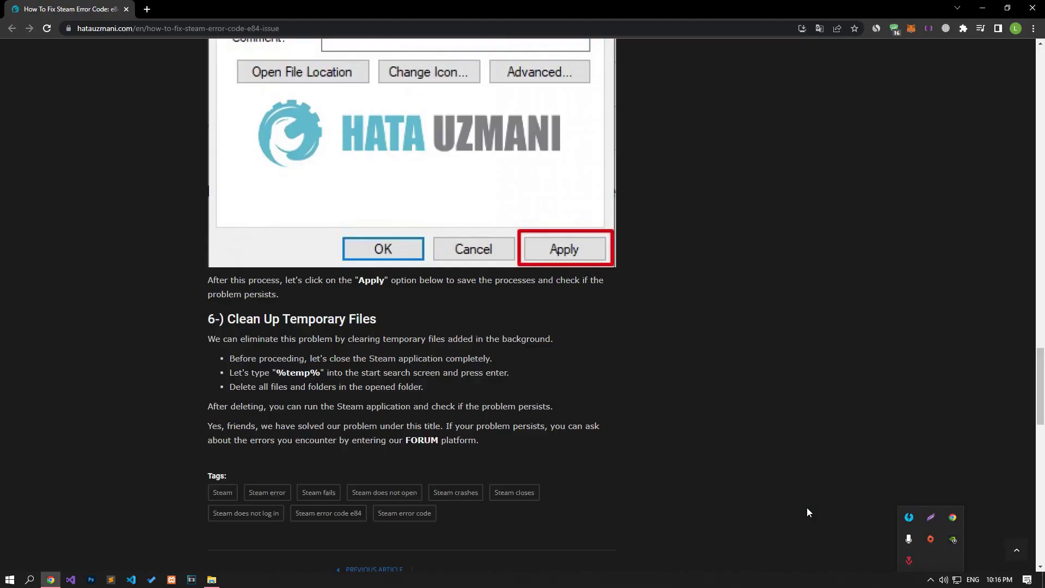
- Open %temp% and delete all its contents, skipping the file Chrome still uses
left_click(3, 581)
type("%t")
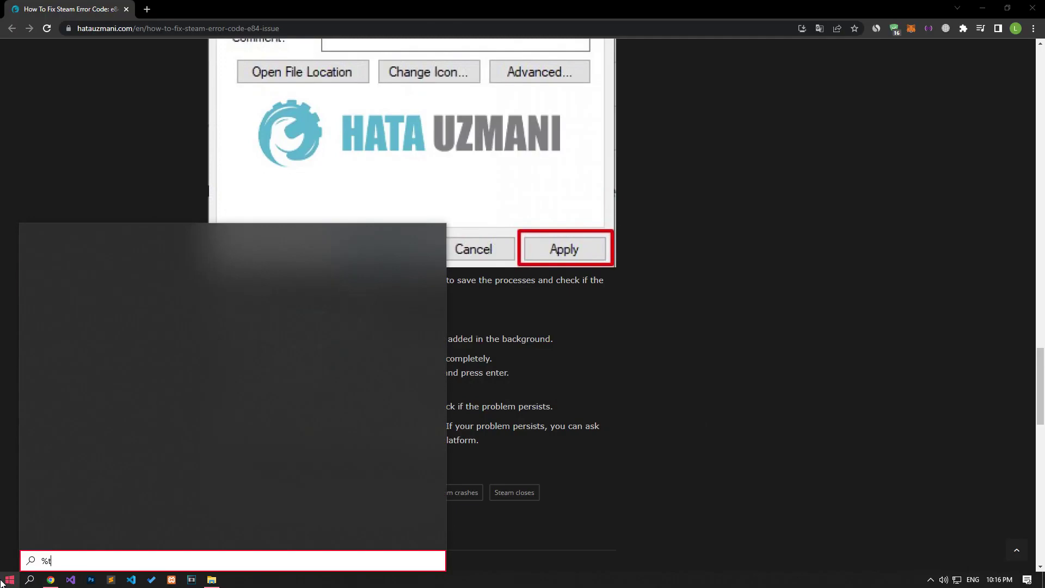
type("emp%")
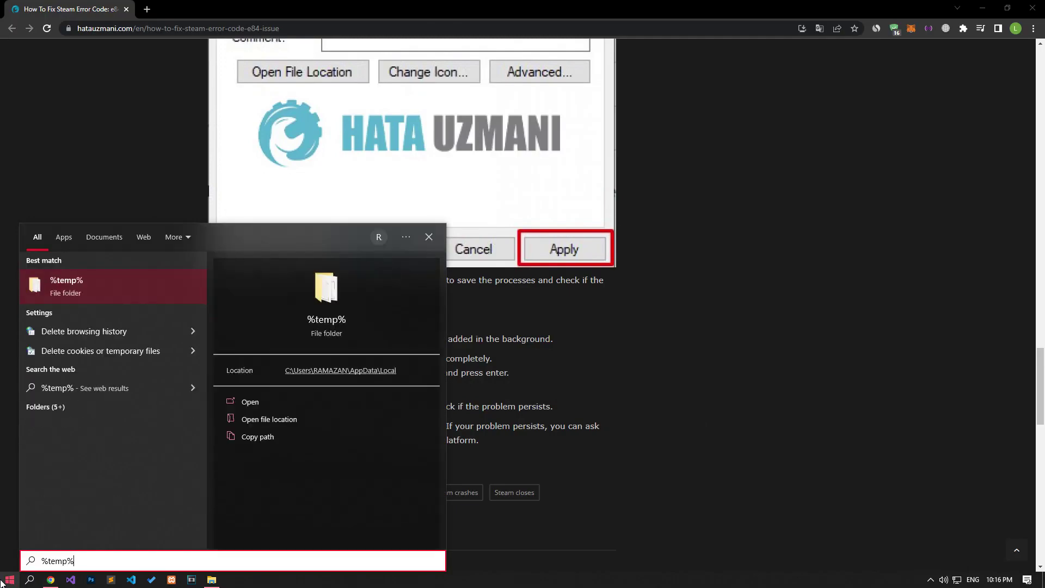
left_click(64, 289)
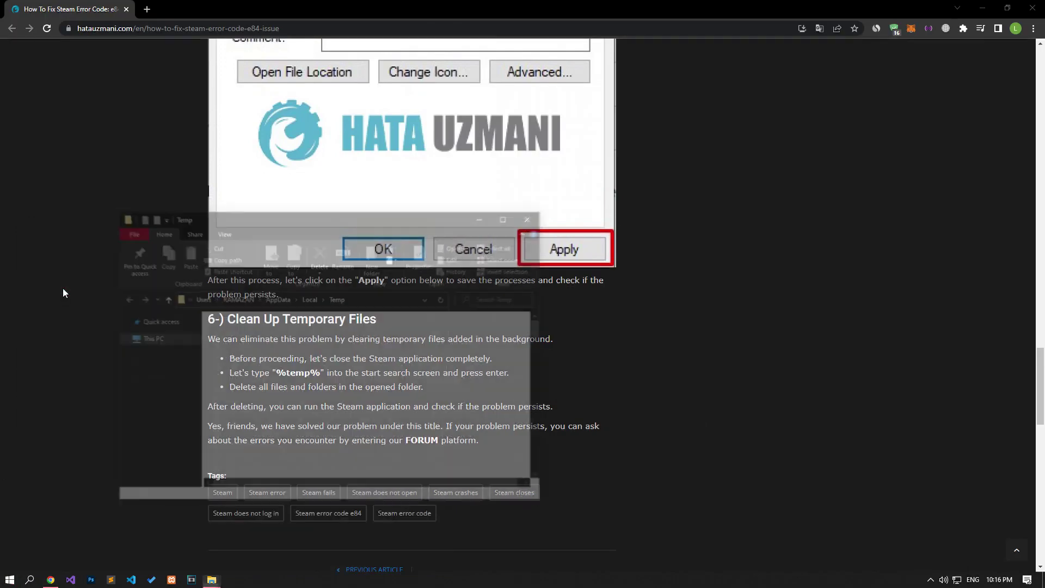
key("ctrl+a")
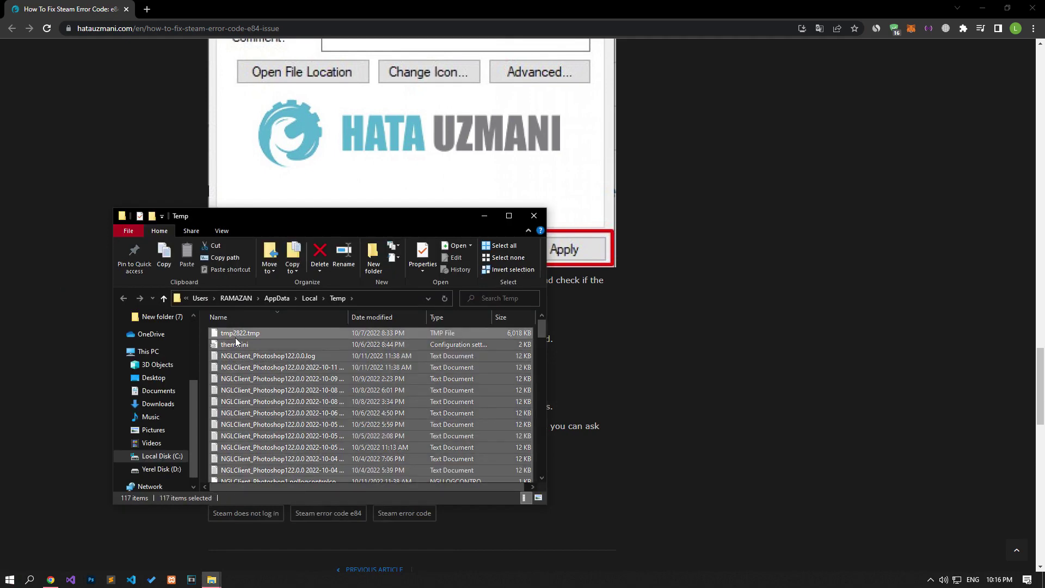
right_click(235, 337)
left_click(263, 503)
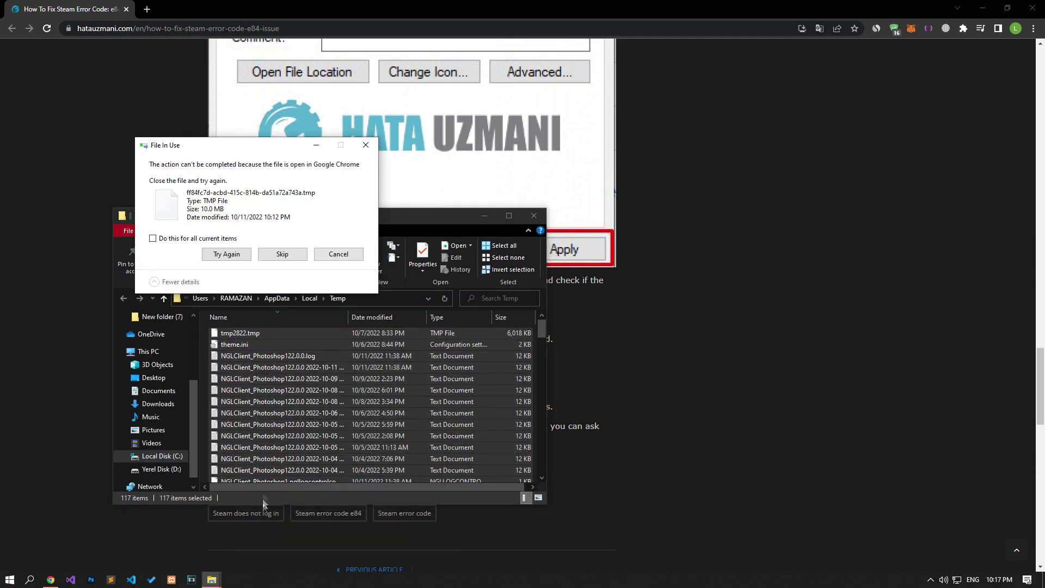
left_click(232, 252)
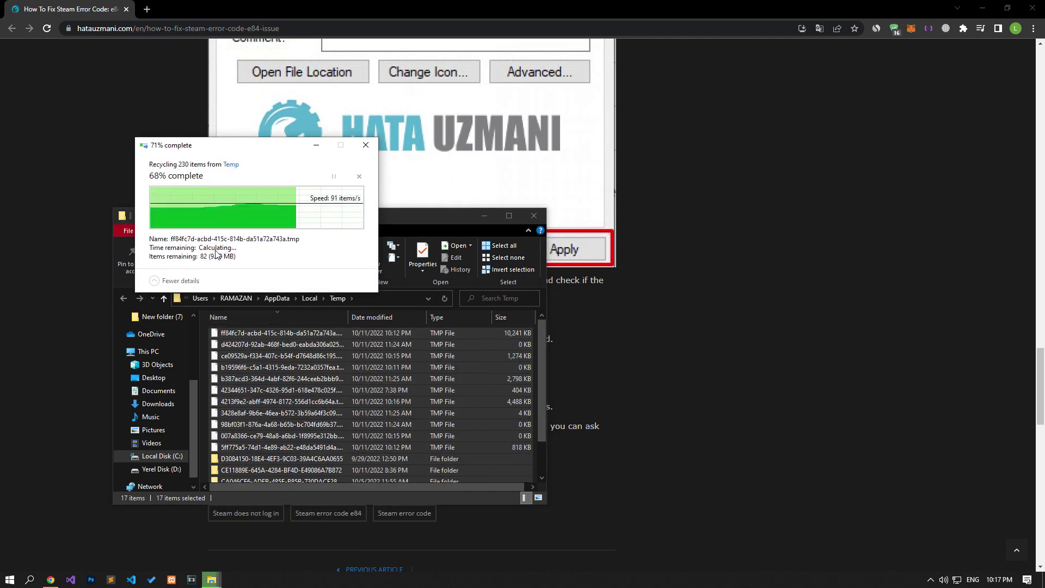
left_click(282, 256)
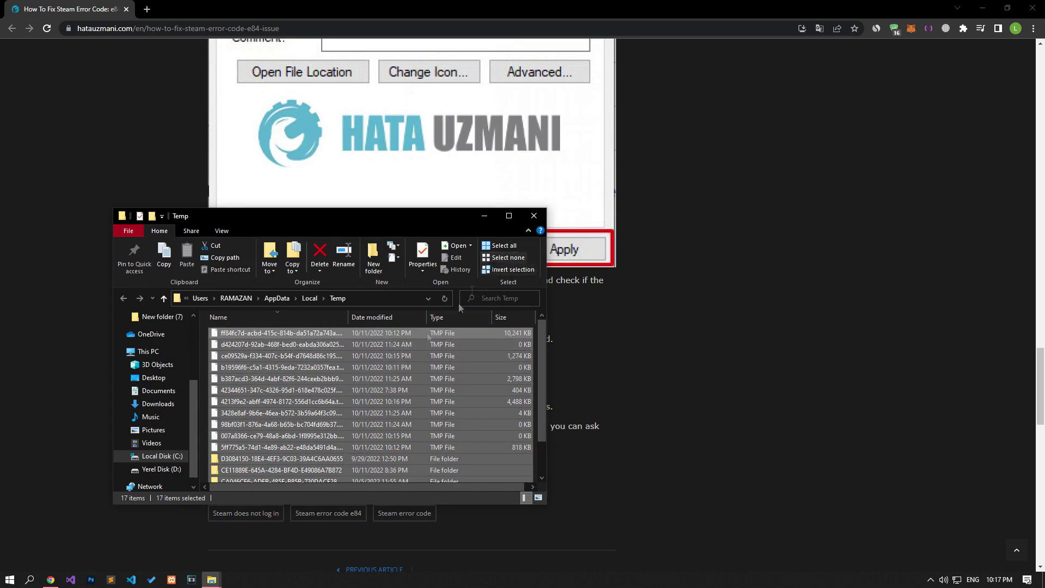
- Delete the six leftover Temp folders and switch back to the Steam error article
left_click(279, 458)
scroll(277, 458, "down", 2)
left_click(261, 474, "shift")
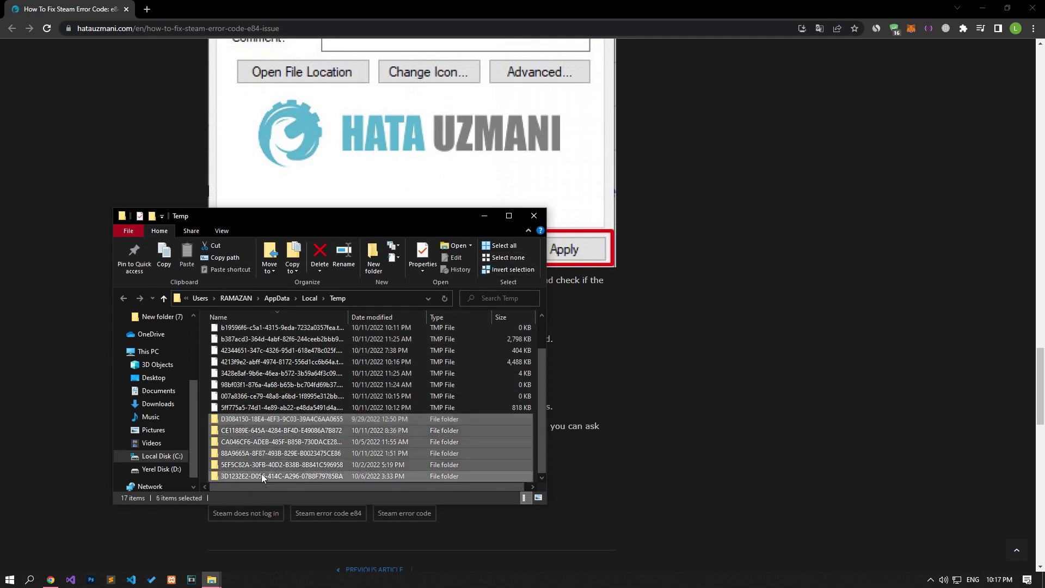
right_click(262, 453)
left_click(288, 416)
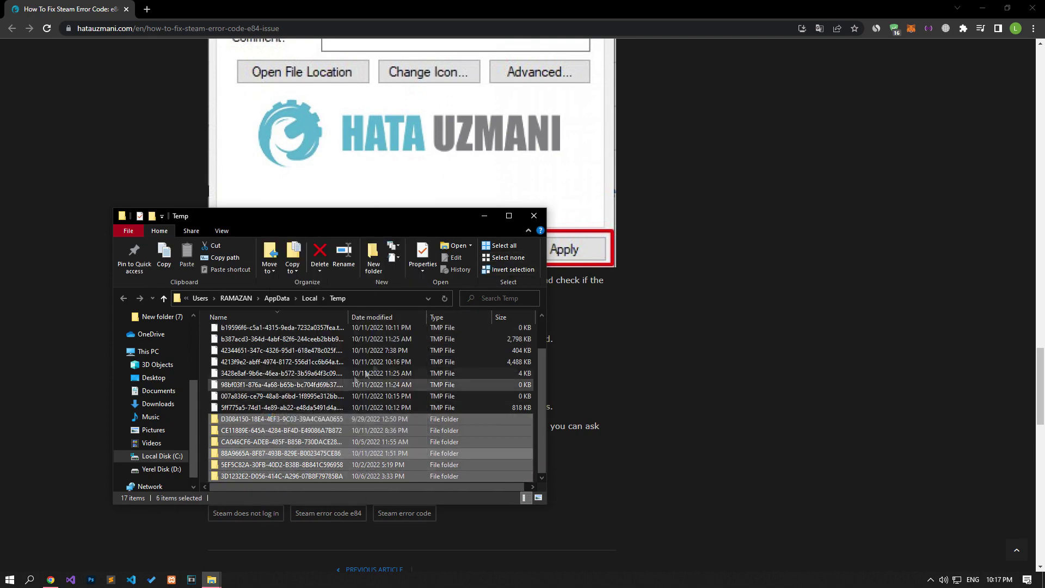
left_click(66, 300)
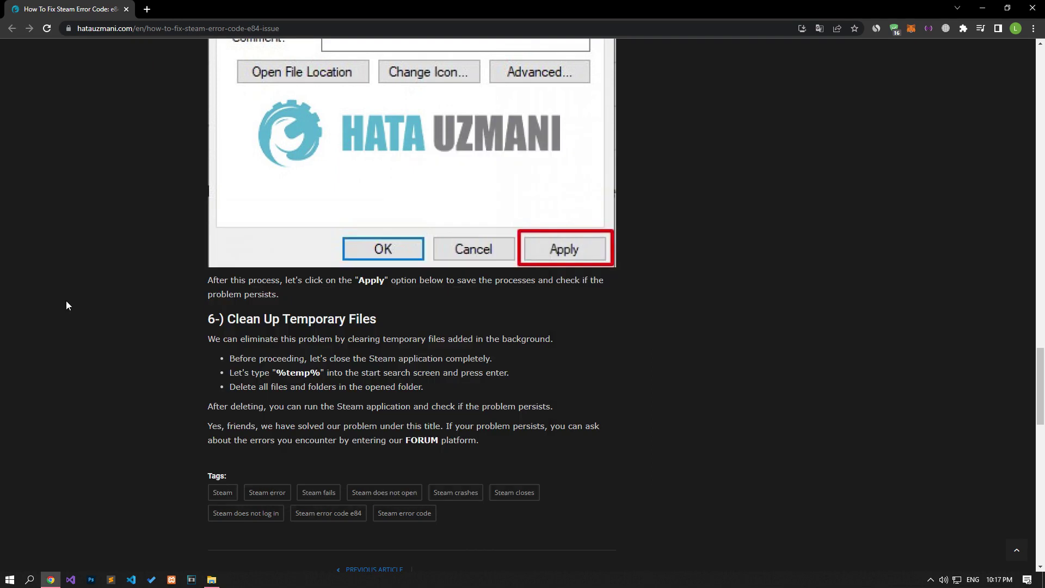
left_click(10, 579)
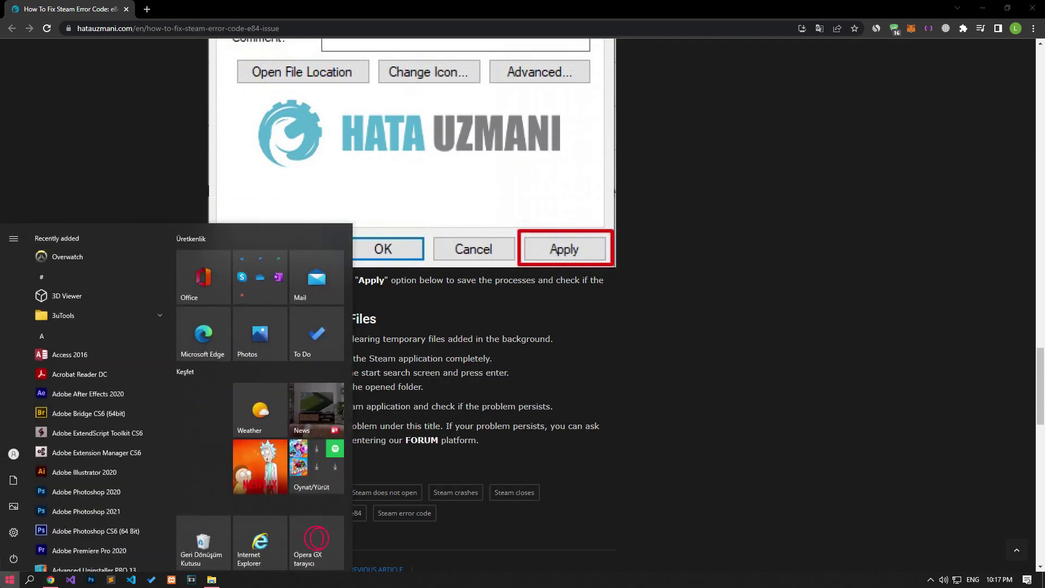
type("unin")
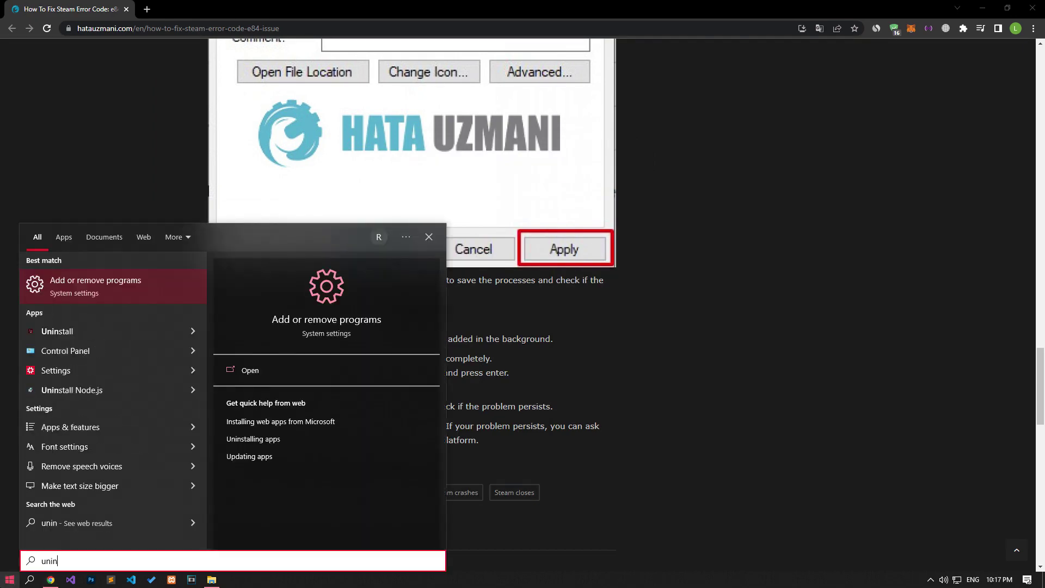
left_click(81, 282)
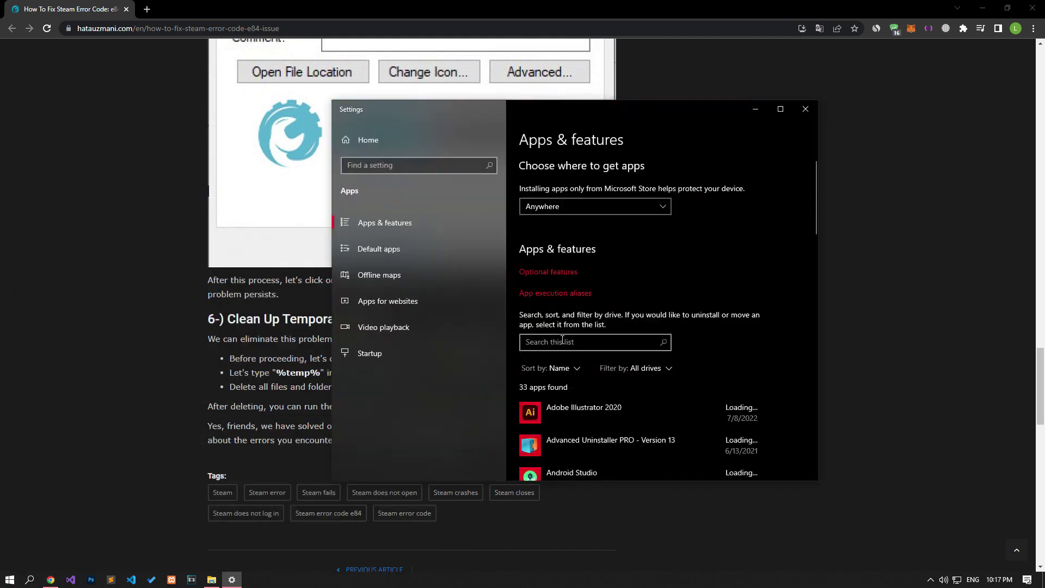
left_click(562, 340)
type("Steam")
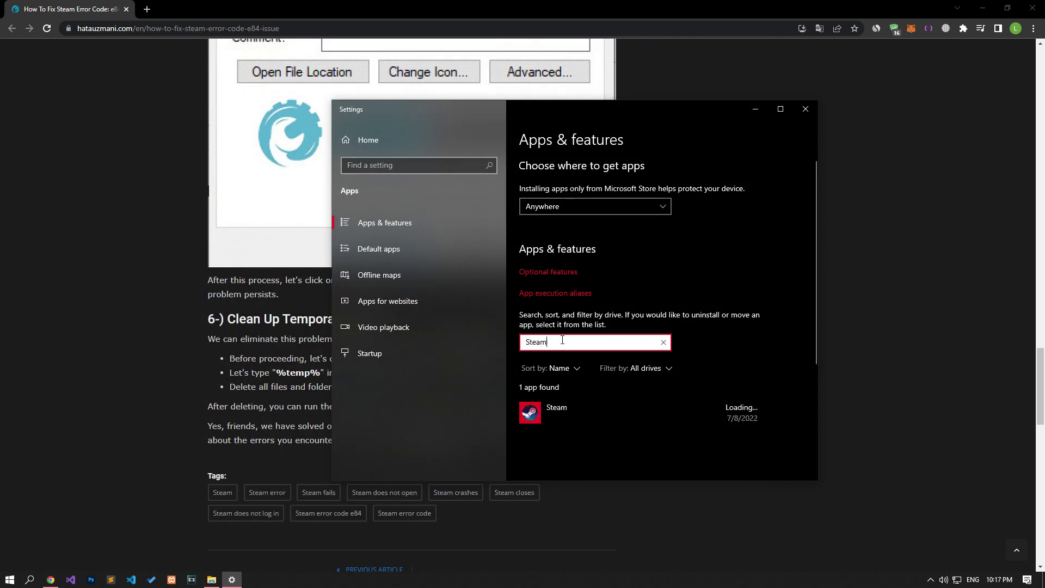
left_click(684, 425)
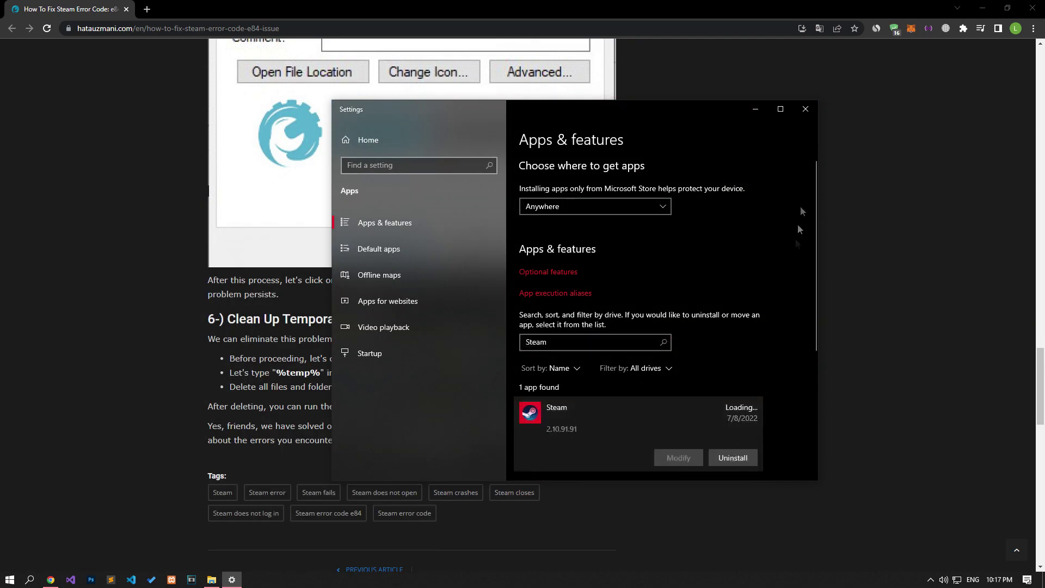
left_click(809, 113)
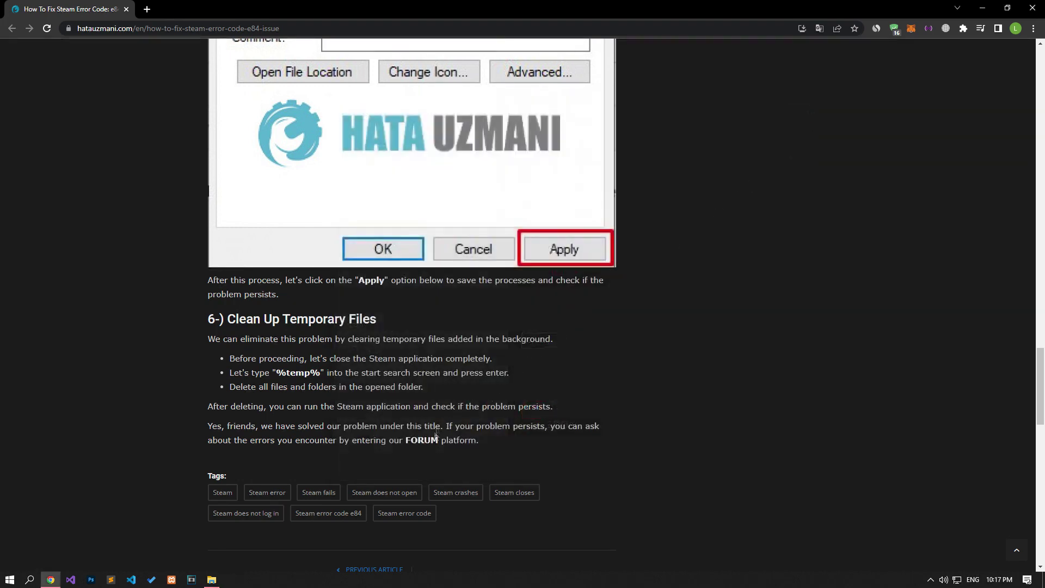
- Open the FORUM link in a new Chrome tab and bring up the Post thread section chooser
middle_click(420, 440)
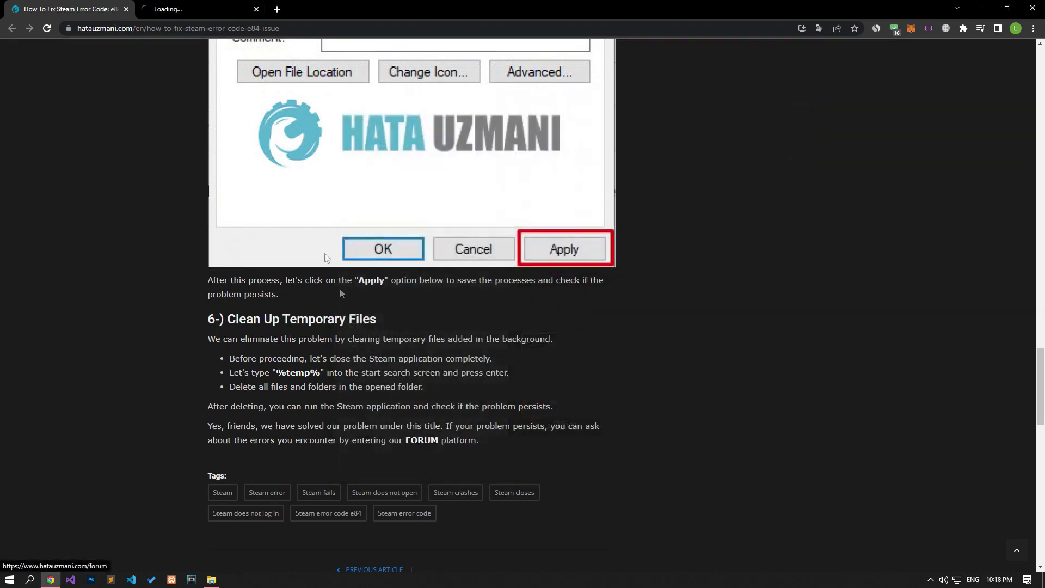
left_click(205, 6)
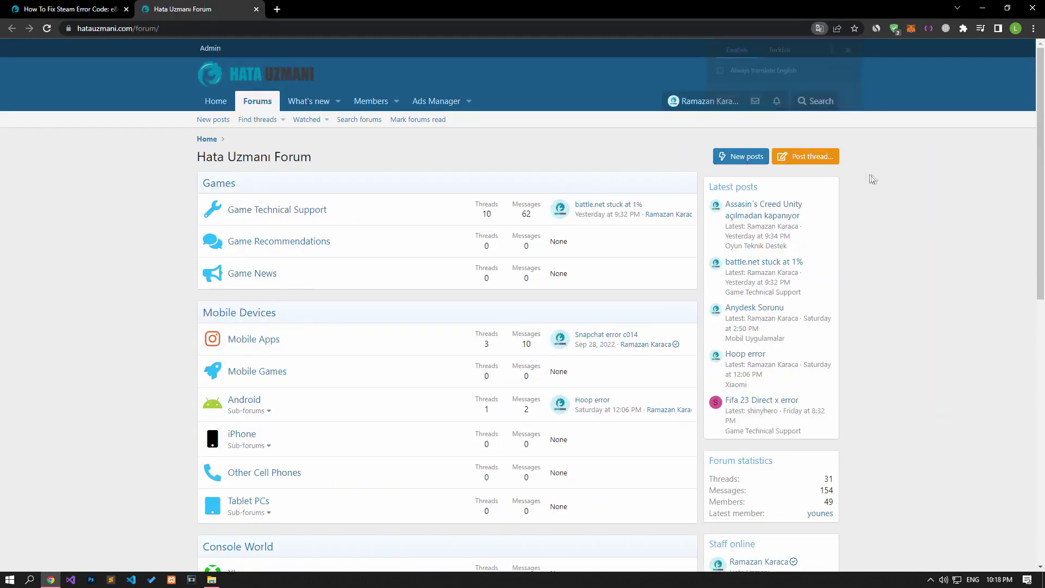
left_click(811, 158)
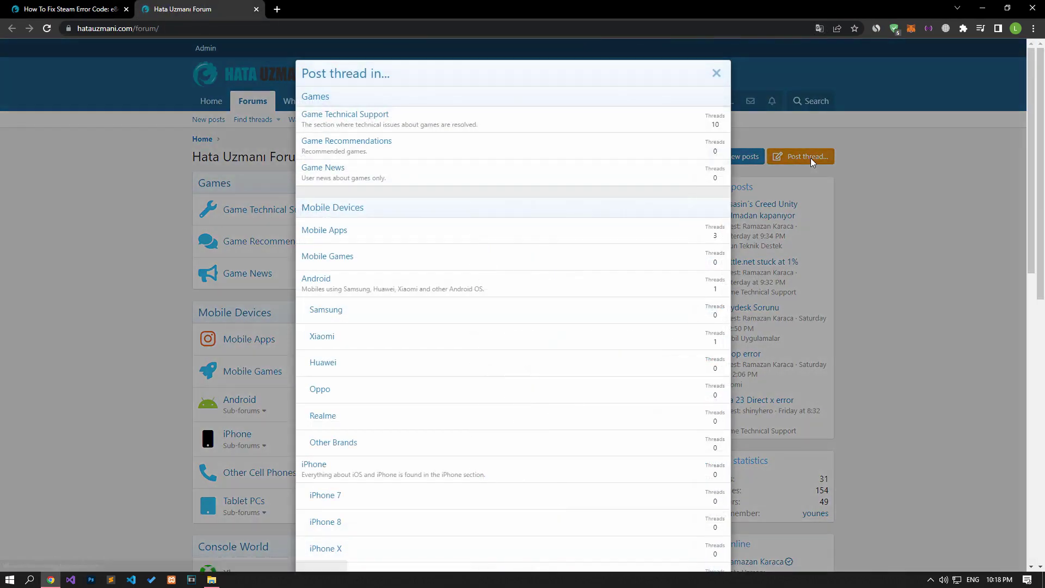